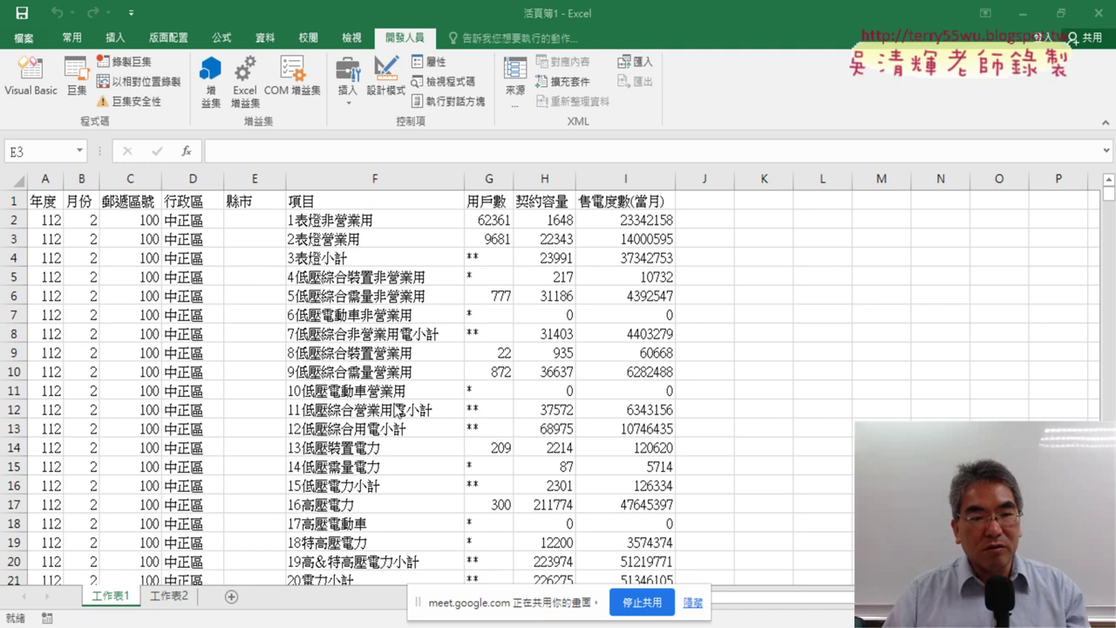
Point out the 縣市 heading, the code and district columns, and postal code 100 in C2.
{"action": "left_click", "coordinate": [258, 203]}
{"action": "left_click_drag", "start_coordinate": [130, 179], "coordinate": [196, 180]}
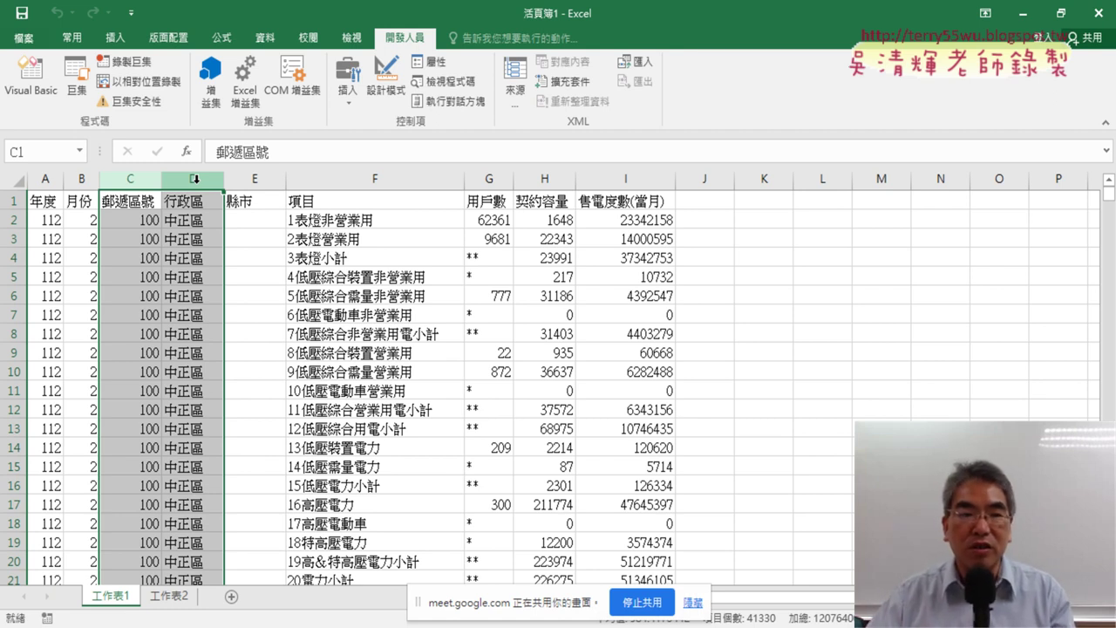
{"action": "left_click", "coordinate": [135, 220]}
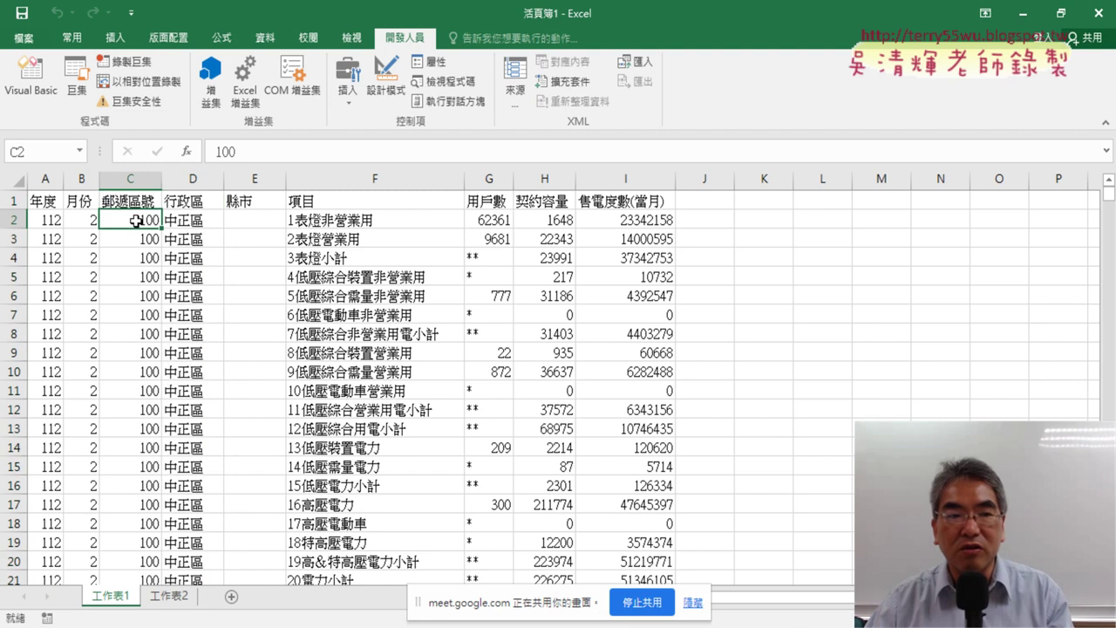
{"action": "left_click", "coordinate": [253, 217]}
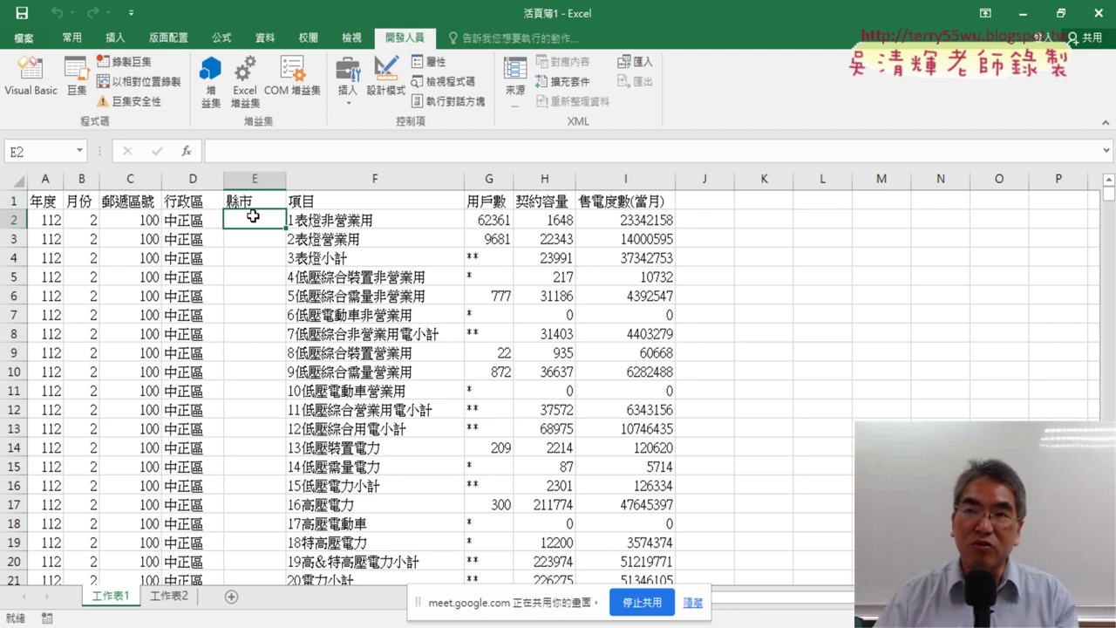
{"action": "left_click", "coordinate": [135, 221]}
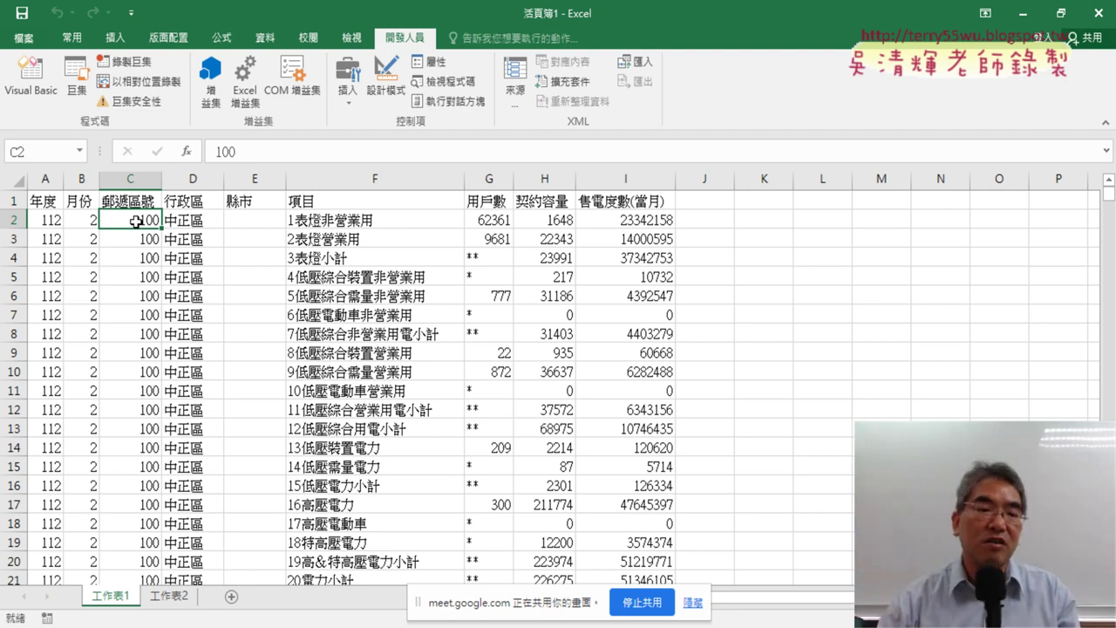
{"action": "left_click", "coordinate": [254, 219]}
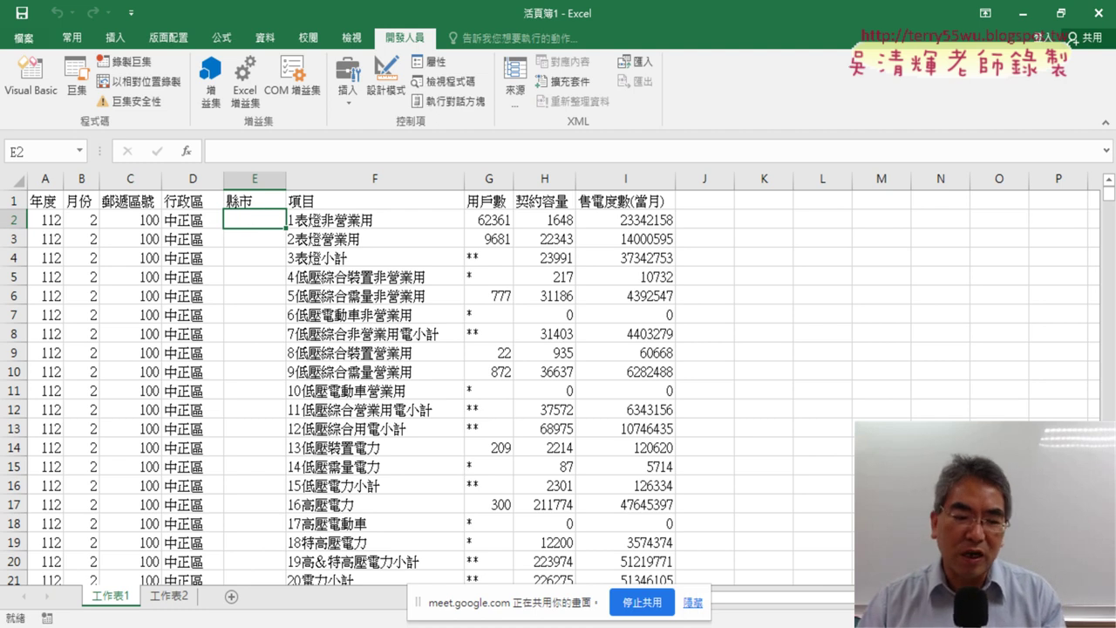
{"action": "left_click", "coordinate": [266, 627]}
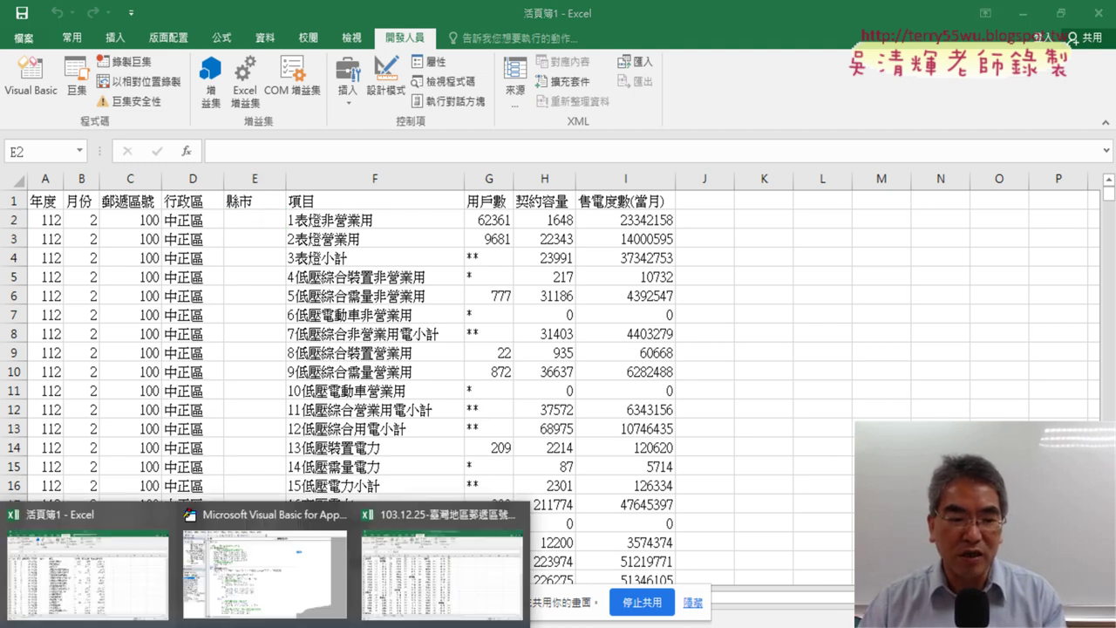
{"action": "left_click", "coordinate": [440, 571]}
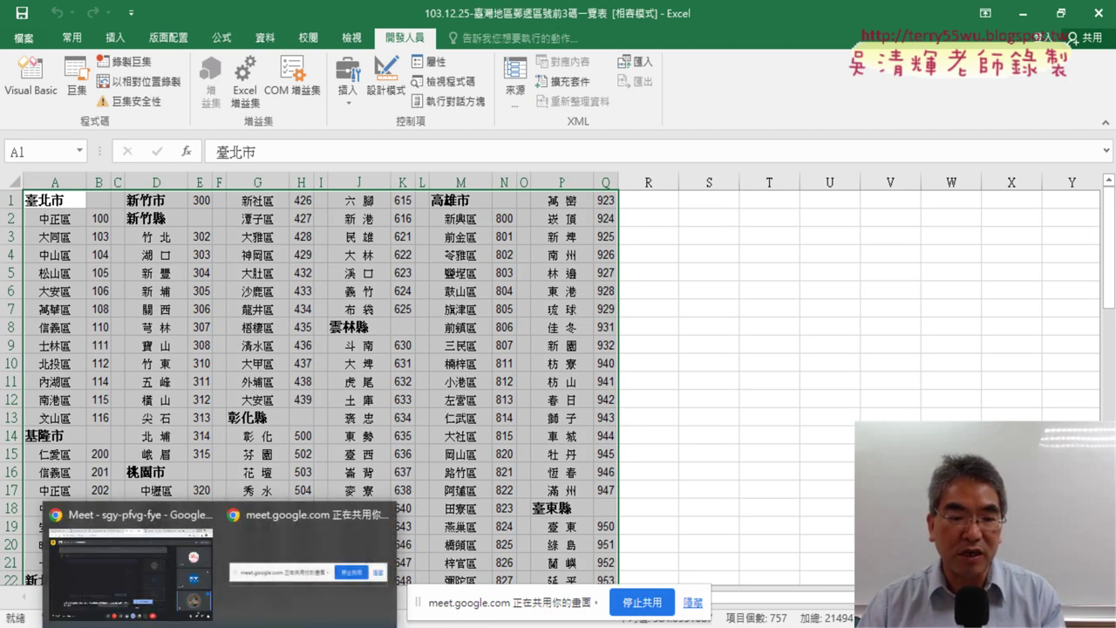
Scroll the Google Docs lesson notes up to the post.gov.tw download link.
{"action": "left_click", "coordinate": [114, 567]}
{"action": "left_click", "coordinate": [196, 15]}
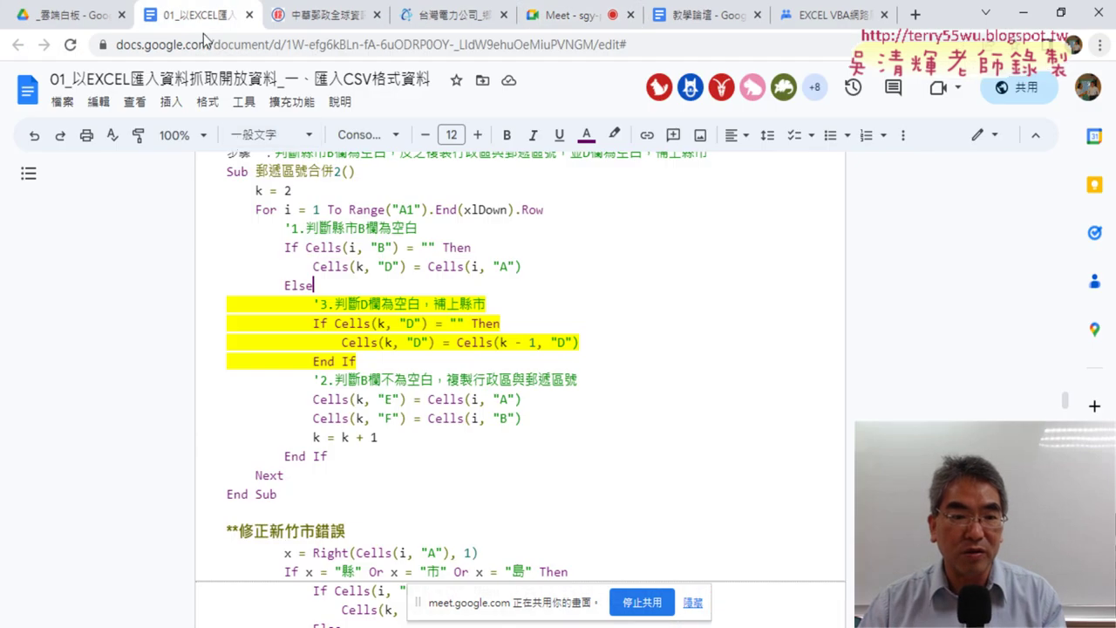
{"action": "scroll", "coordinate": [341, 283], "scroll_direction": "up", "scroll_amount": 5}
{"action": "scroll", "coordinate": [341, 283], "scroll_direction": "up", "scroll_amount": 5}
{"action": "scroll", "coordinate": [342, 284], "scroll_direction": "up", "scroll_amount": 5}
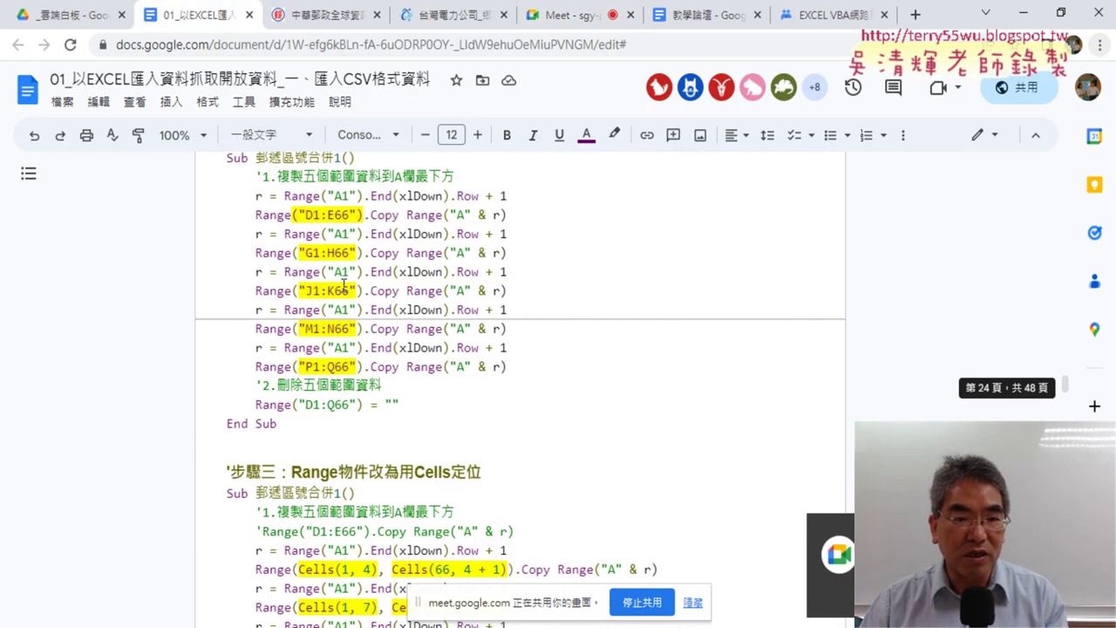
{"action": "scroll", "coordinate": [342, 284], "scroll_direction": "up", "scroll_amount": 5}
{"action": "scroll", "coordinate": [342, 285], "scroll_direction": "up", "scroll_amount": 3}
{"action": "scroll", "coordinate": [342, 284], "scroll_direction": "up", "scroll_amount": 5}
{"action": "scroll", "coordinate": [342, 283], "scroll_direction": "up", "scroll_amount": 5}
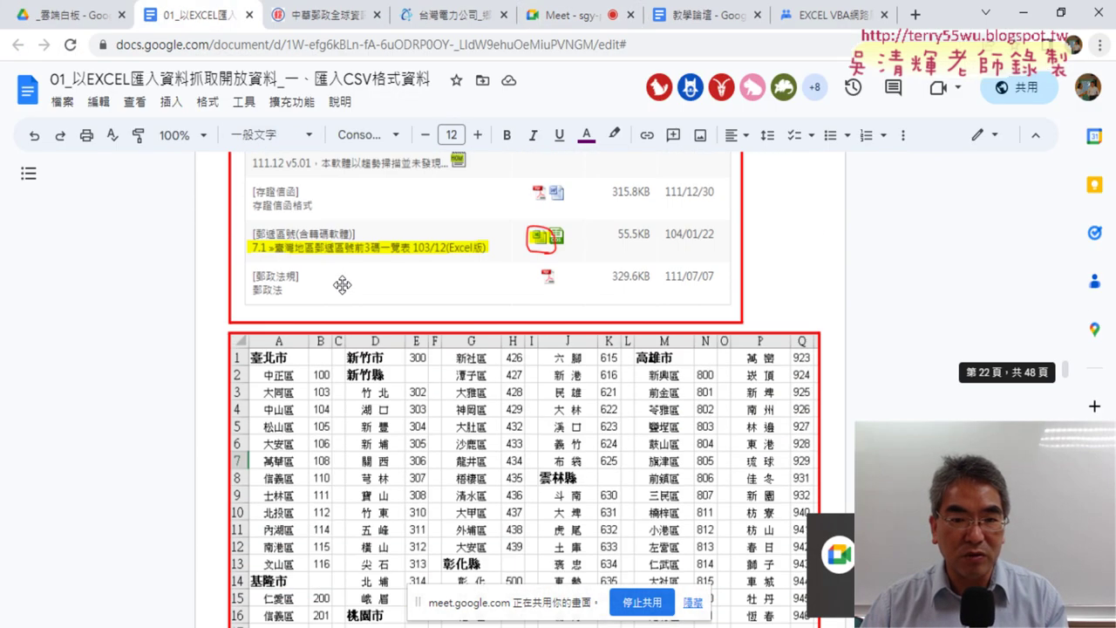
{"action": "scroll", "coordinate": [342, 284], "scroll_direction": "up", "scroll_amount": 5}
{"action": "scroll", "coordinate": [342, 283], "scroll_direction": "up", "scroll_amount": 5}
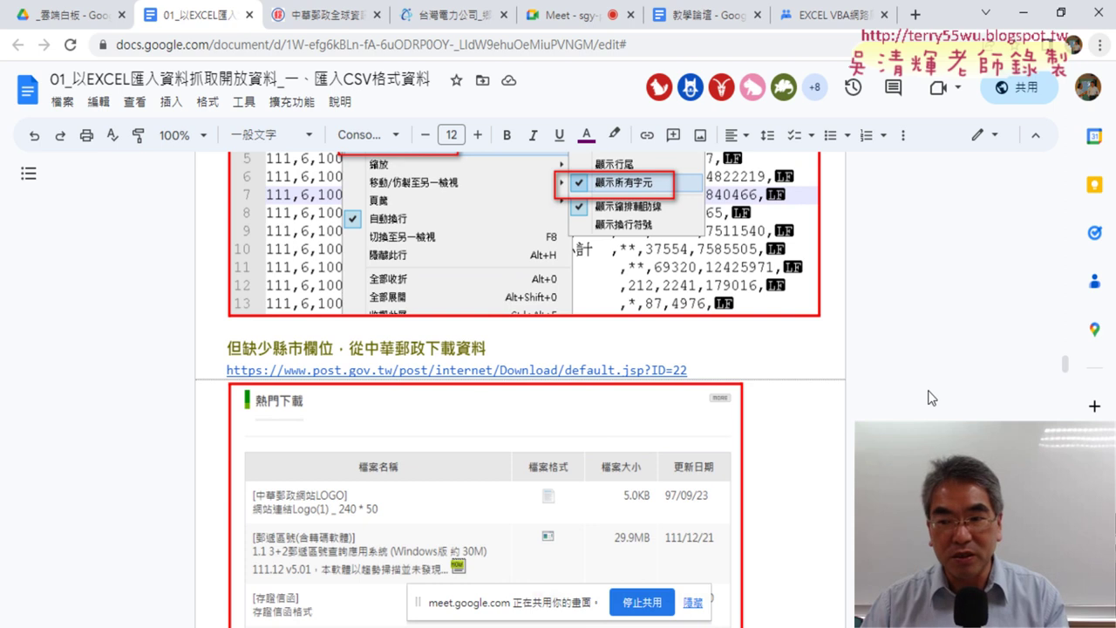
{"action": "left_click", "coordinate": [627, 371]}
Return to the 103.12.25 postal-code workbook in Excel.
{"action": "scroll", "coordinate": [627, 371], "scroll_direction": "down", "scroll_amount": 3}
{"action": "scroll", "coordinate": [627, 370], "scroll_direction": "down", "scroll_amount": 2}
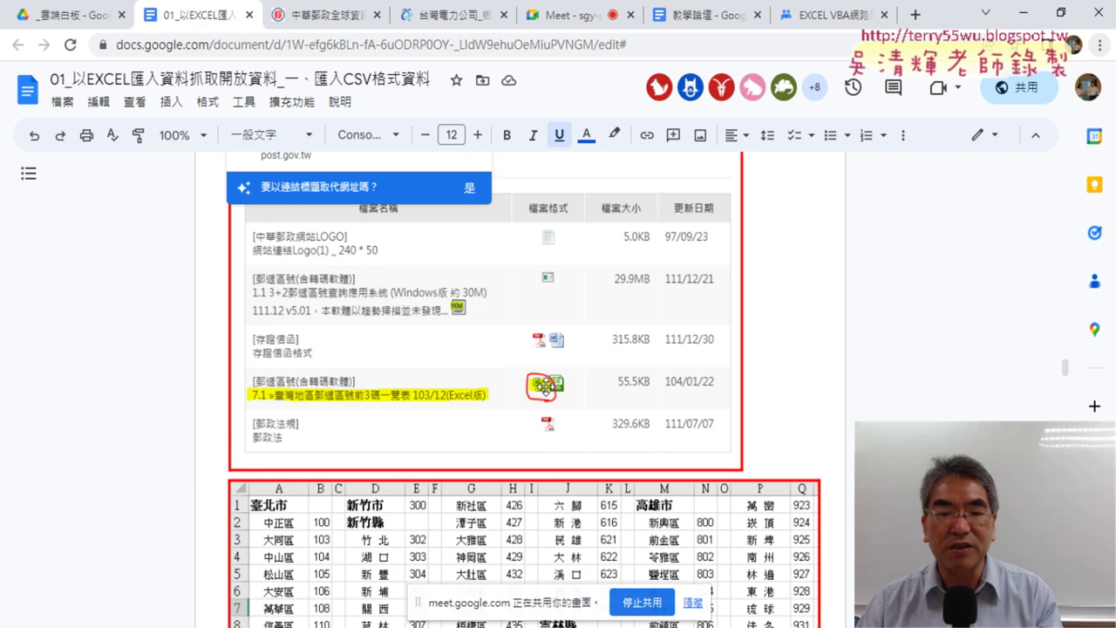
{"action": "left_click", "coordinate": [262, 627]}
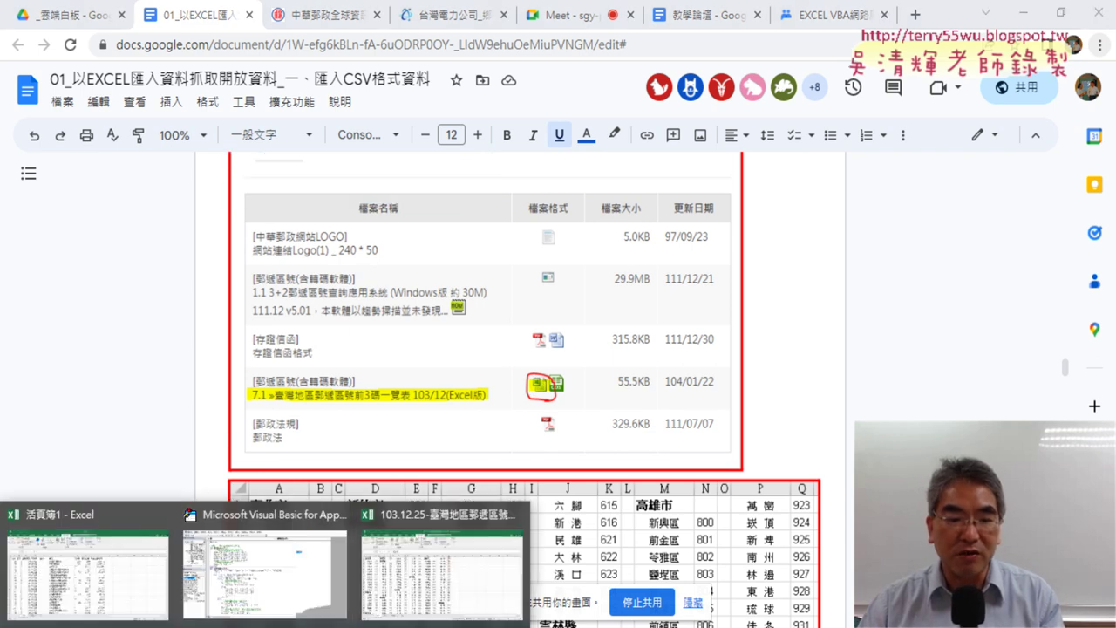
{"action": "left_click", "coordinate": [417, 576]}
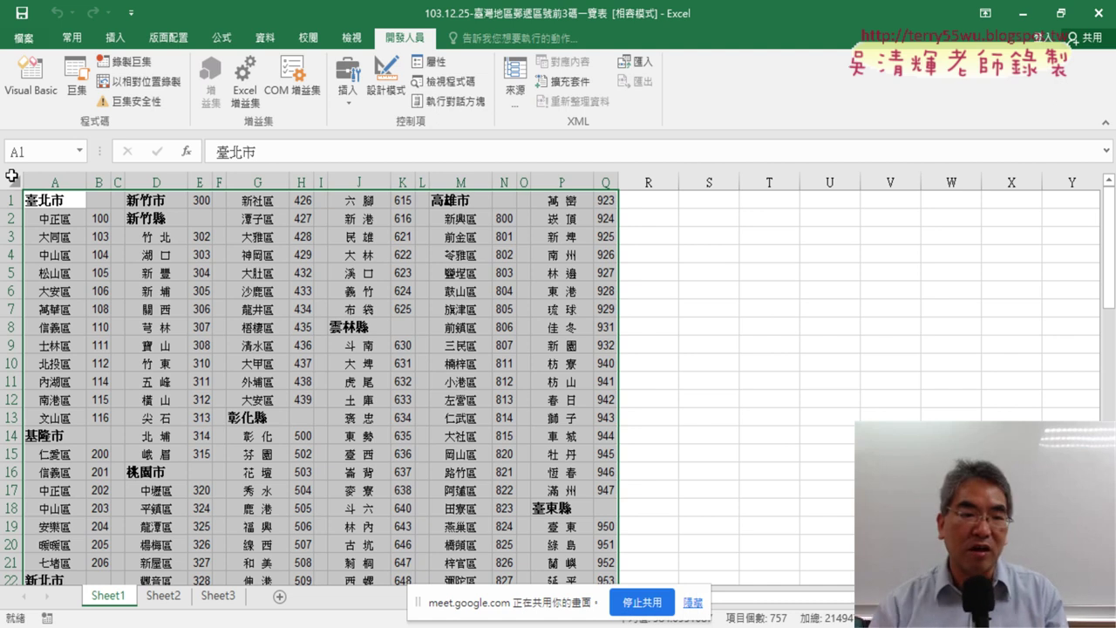
{"action": "left_click", "coordinate": [219, 291]}
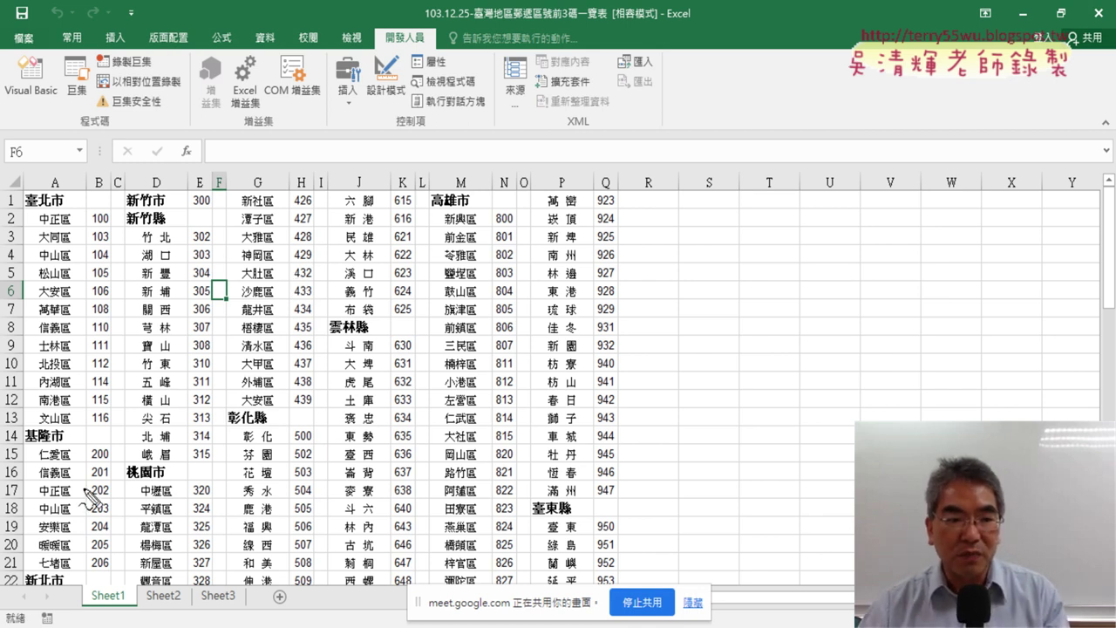
{"action": "mouse_move", "coordinate": [65, 479]}
{"action": "left_mouse_down"}
{"action": "mouse_move", "coordinate": [32, 258]}
{"action": "mouse_move", "coordinate": [40, 446]}
{"action": "left_mouse_up"}
{"action": "left_click_drag", "start_coordinate": [153, 403], "coordinate": [182, 397]}
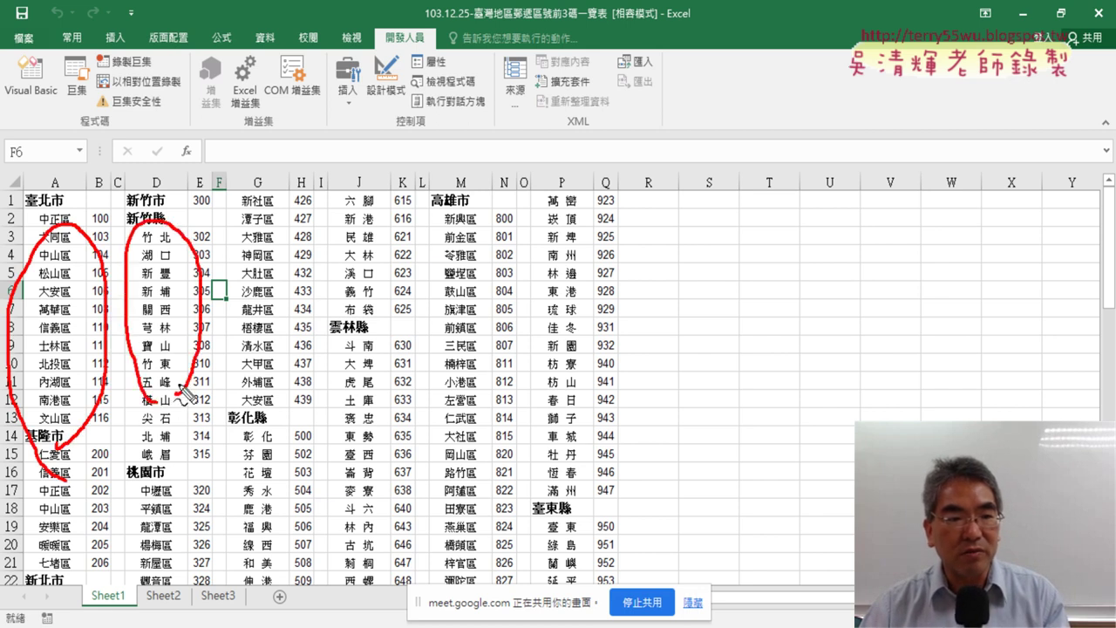
{"action": "left_click_drag", "start_coordinate": [266, 375], "coordinate": [289, 349]}
{"action": "left_click_drag", "start_coordinate": [353, 307], "coordinate": [373, 366]}
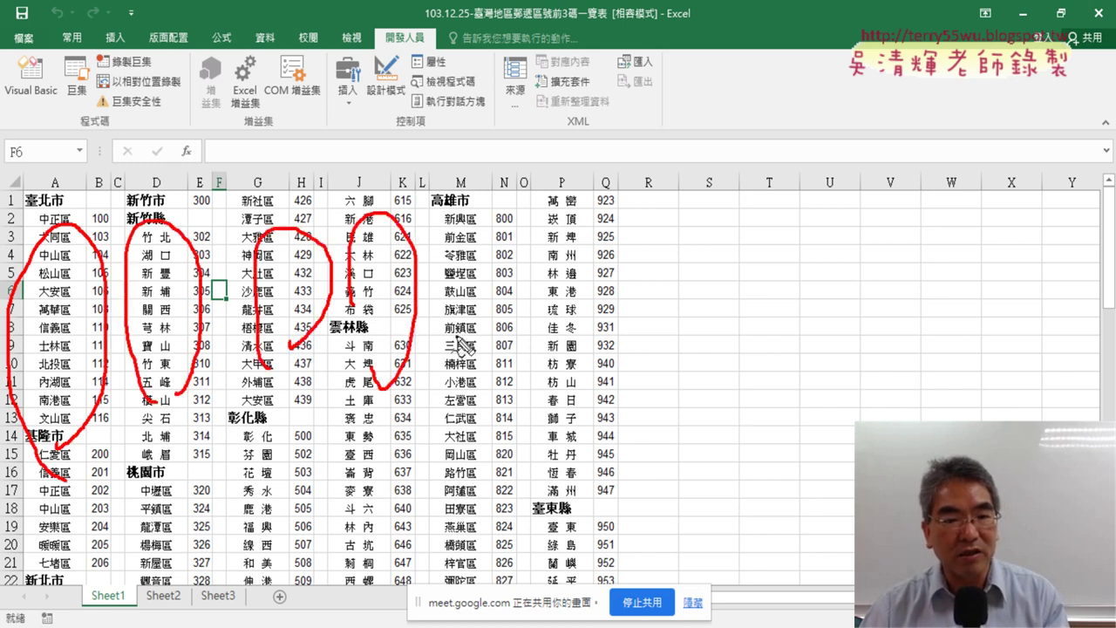
{"action": "left_click_drag", "start_coordinate": [457, 336], "coordinate": [476, 381]}
{"action": "left_click_drag", "start_coordinate": [551, 388], "coordinate": [576, 404]}
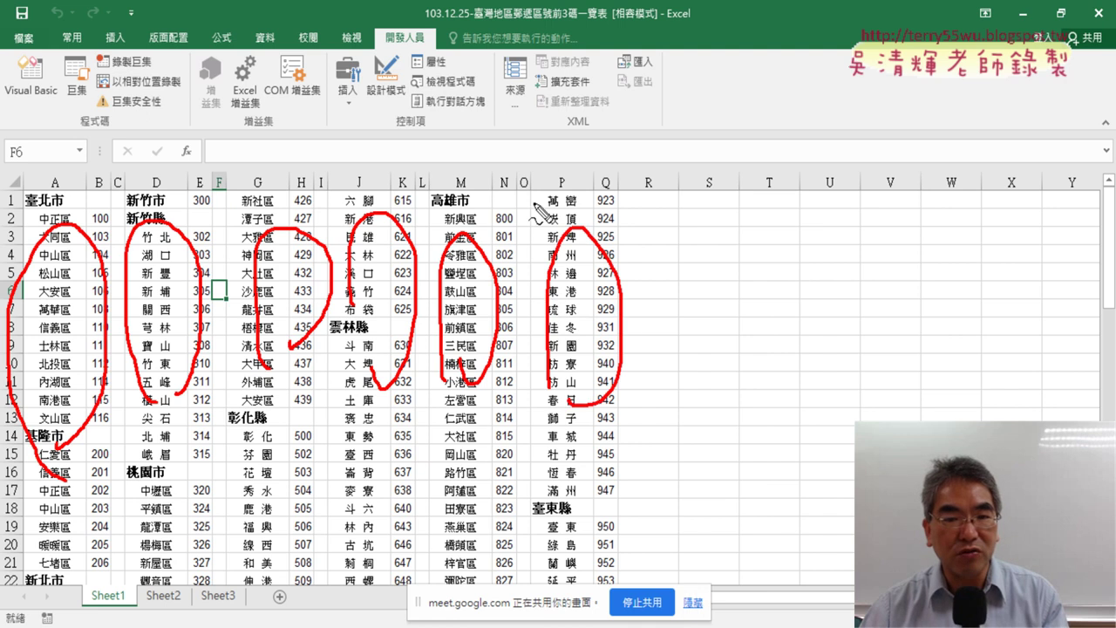
{"action": "mouse_move", "coordinate": [524, 135]}
{"action": "left_mouse_down"}
{"action": "mouse_move", "coordinate": [524, 170]}
{"action": "mouse_move", "coordinate": [531, 155]}
{"action": "left_mouse_up"}
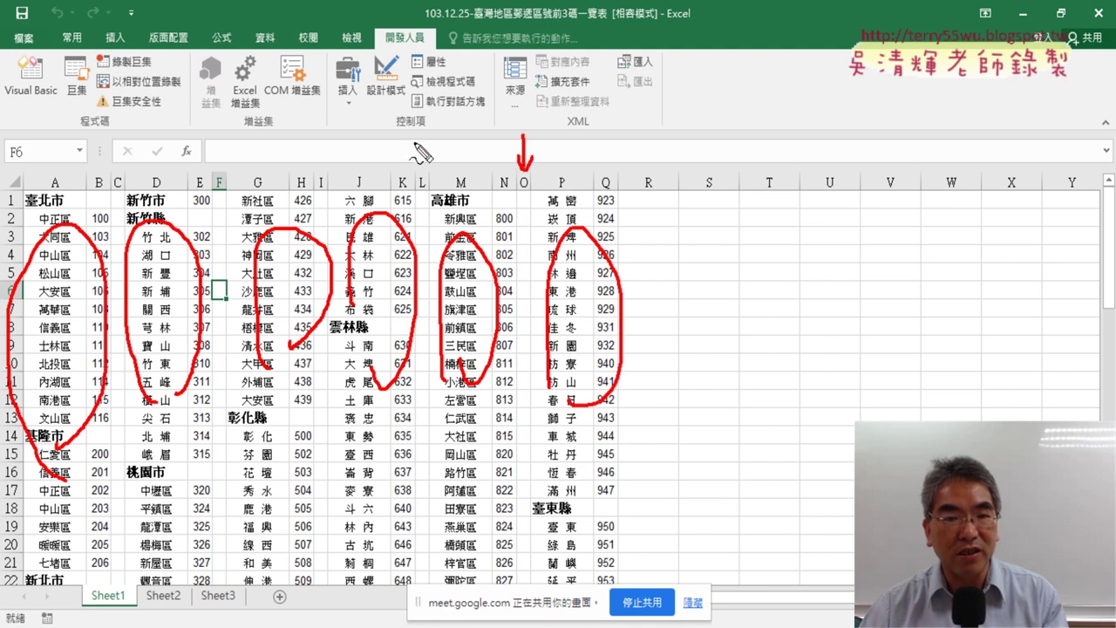
{"action": "left_click_drag", "start_coordinate": [417, 144], "coordinate": [417, 179]}
{"action": "left_click_drag", "start_coordinate": [409, 168], "coordinate": [426, 169]}
{"action": "mouse_move", "coordinate": [325, 141]}
{"action": "left_mouse_down"}
{"action": "mouse_move", "coordinate": [325, 169]}
{"action": "mouse_move", "coordinate": [338, 160]}
{"action": "left_mouse_up"}
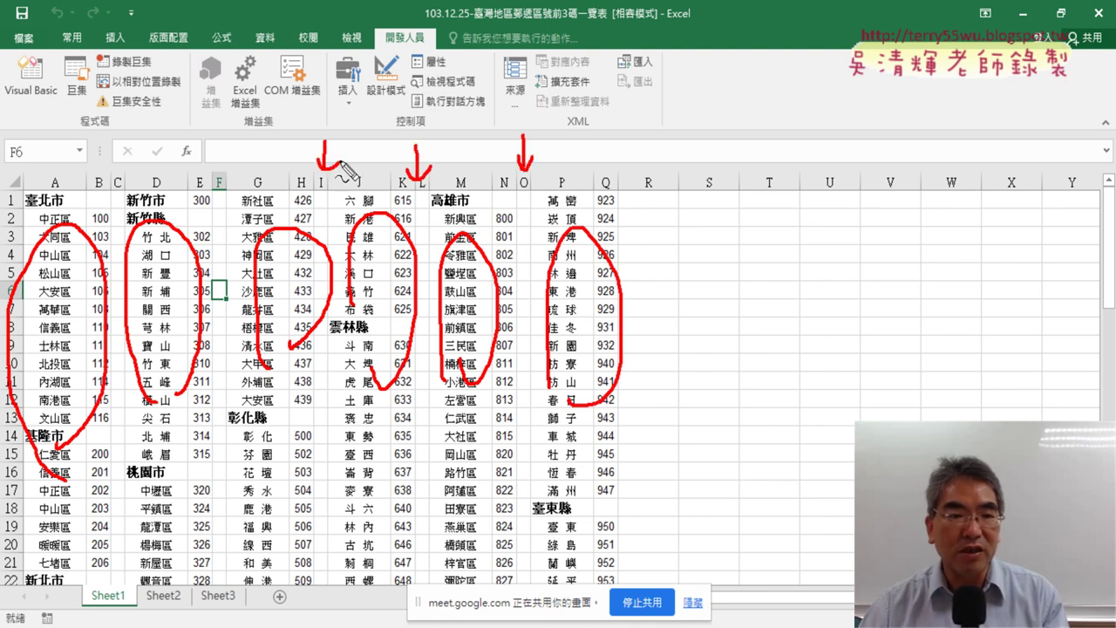
{"action": "mouse_move", "coordinate": [225, 137]}
{"action": "left_mouse_down"}
{"action": "mouse_move", "coordinate": [225, 169]}
{"action": "mouse_move", "coordinate": [247, 153]}
{"action": "left_mouse_up"}
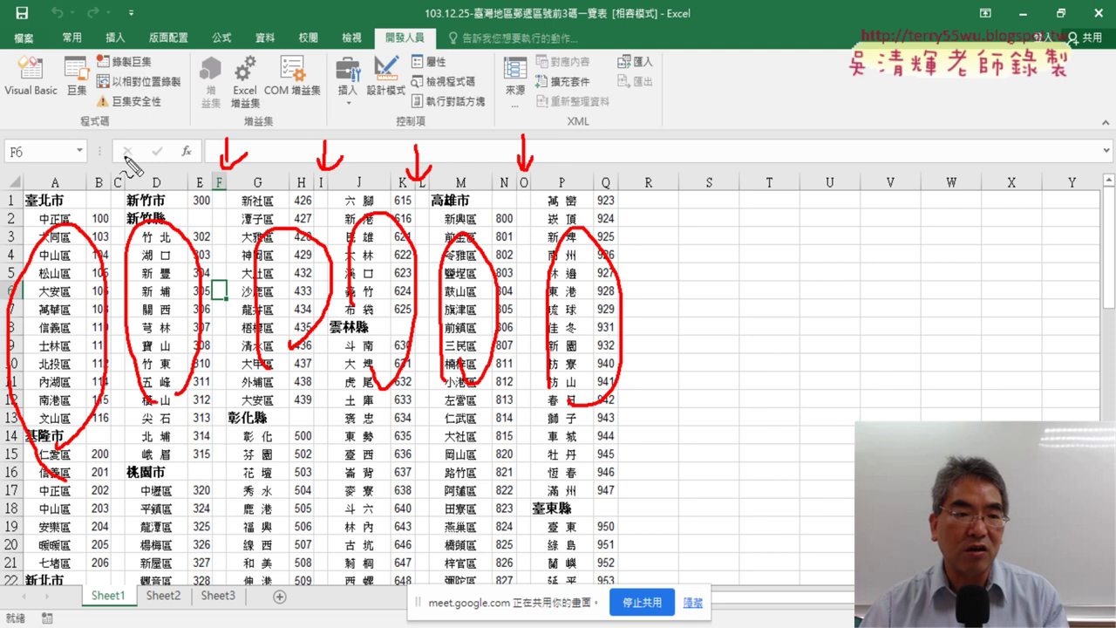
{"action": "mouse_move", "coordinate": [118, 139]}
{"action": "left_mouse_down"}
{"action": "mouse_move", "coordinate": [118, 169]}
{"action": "mouse_move", "coordinate": [132, 153]}
{"action": "left_mouse_up"}
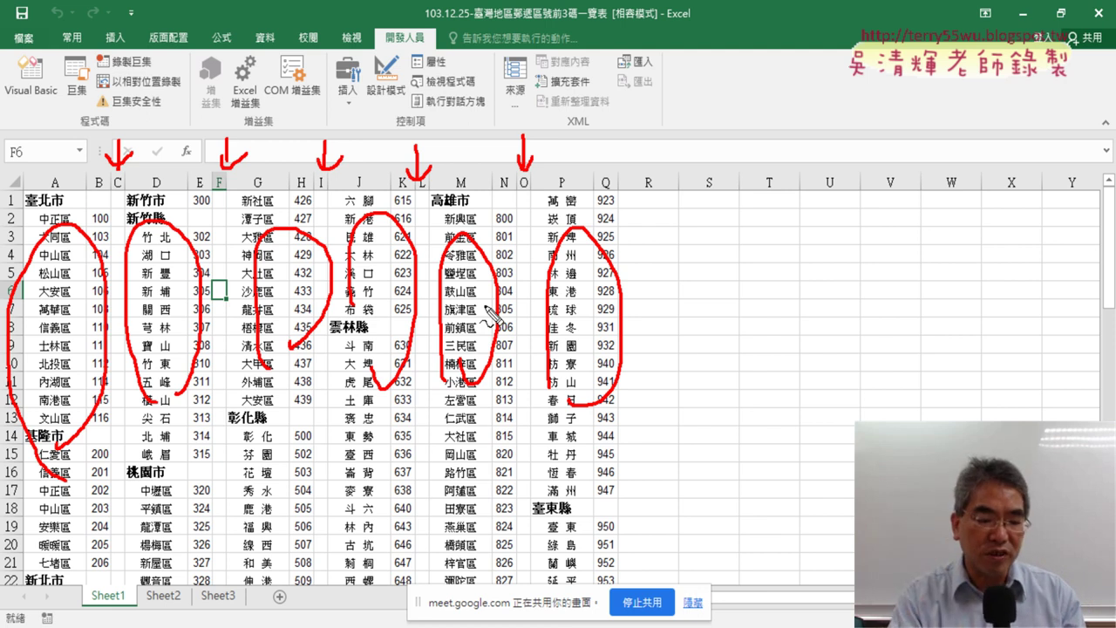
{"action": "key", "text": "Escape"}
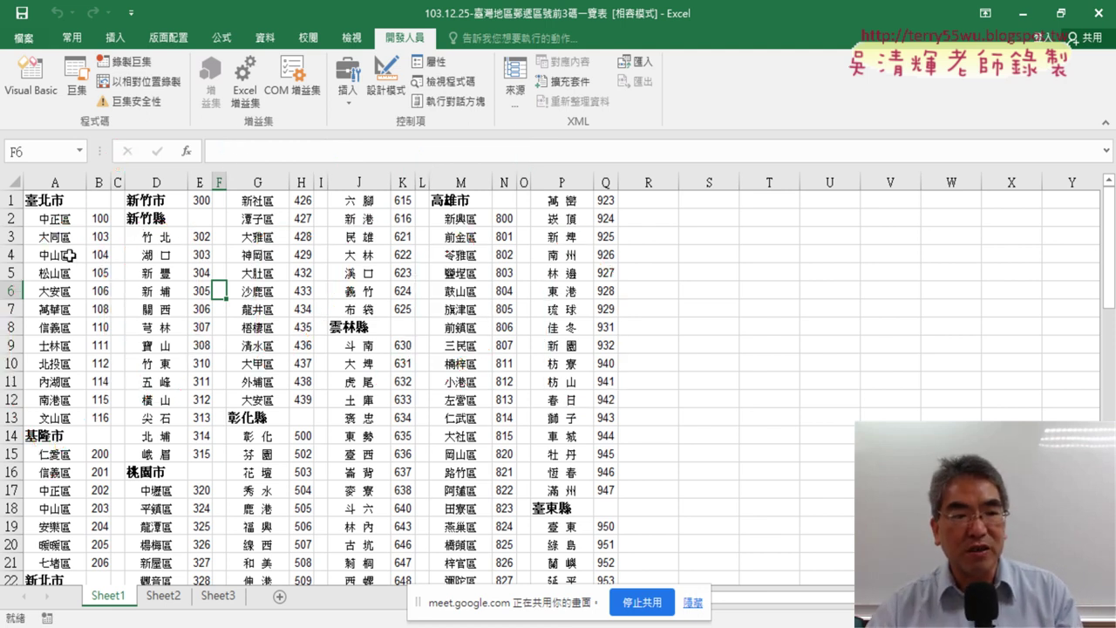
Select the second block D1:E66, starting from 新竹市 in D1.
{"action": "left_click", "coordinate": [46, 202]}
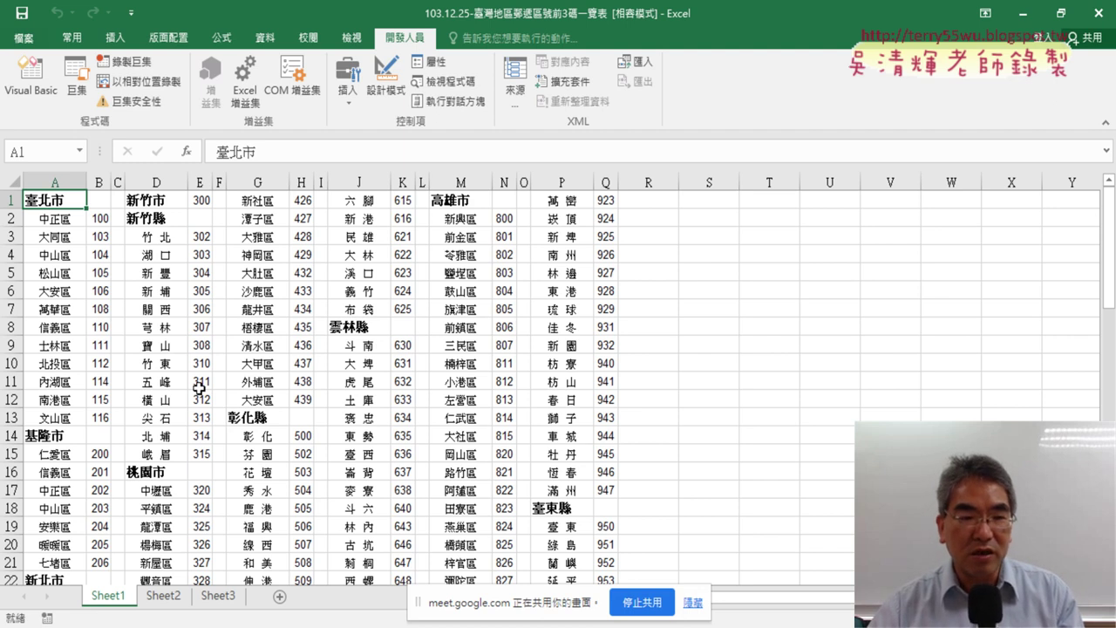
{"action": "left_click_drag", "start_coordinate": [152, 202], "coordinate": [202, 202]}
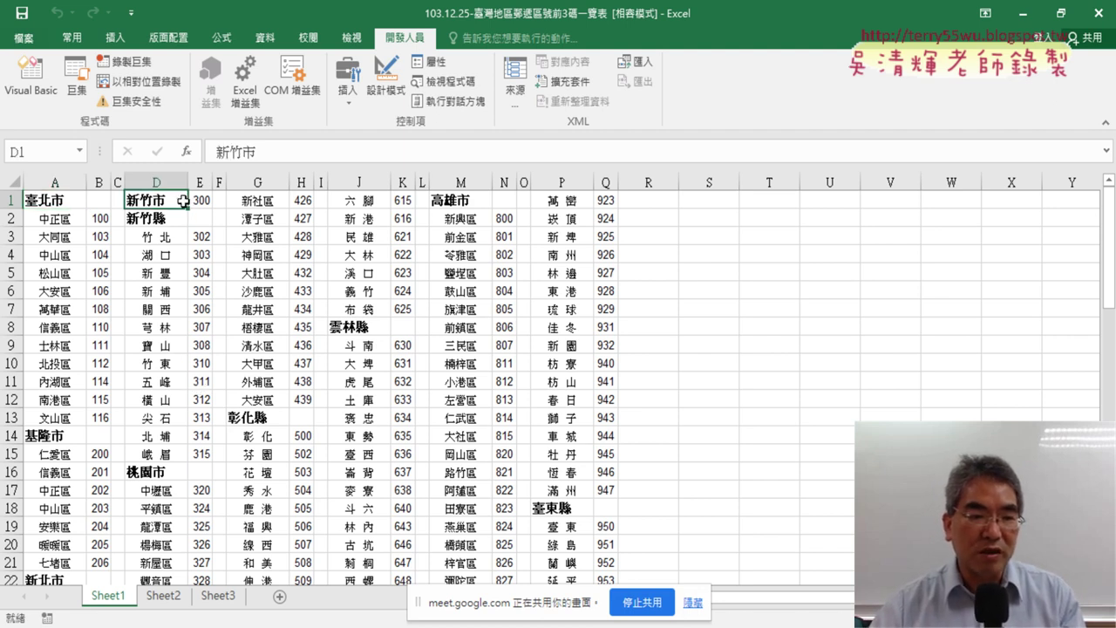
{"action": "left_click", "coordinate": [146, 201]}
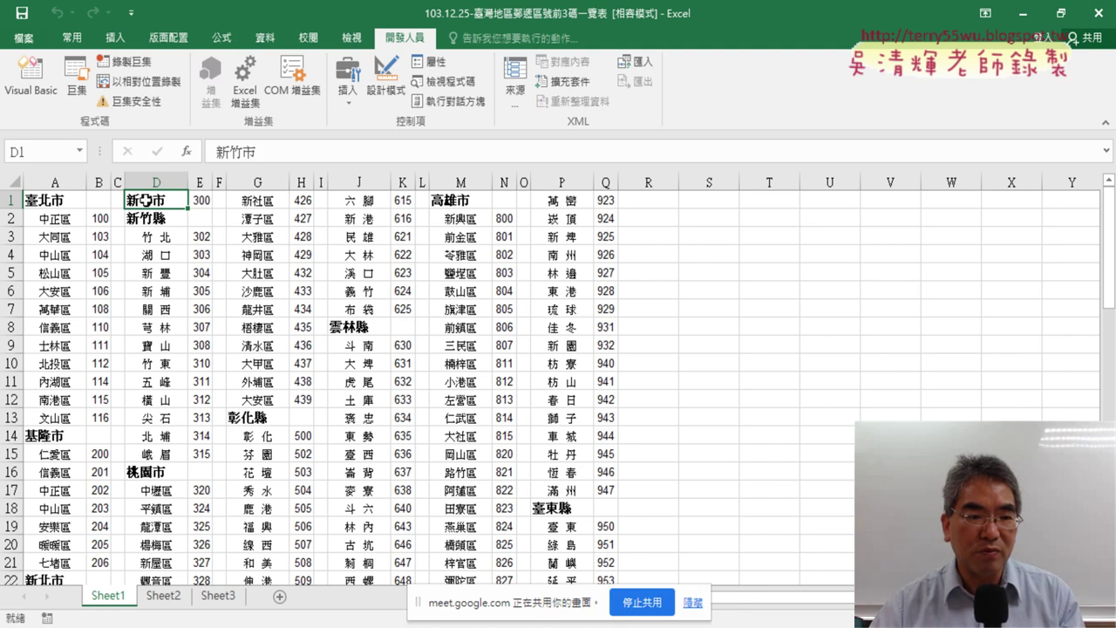
{"action": "key", "text": "shift+Right"}
{"action": "key", "text": "ctrl+shift+Down"}
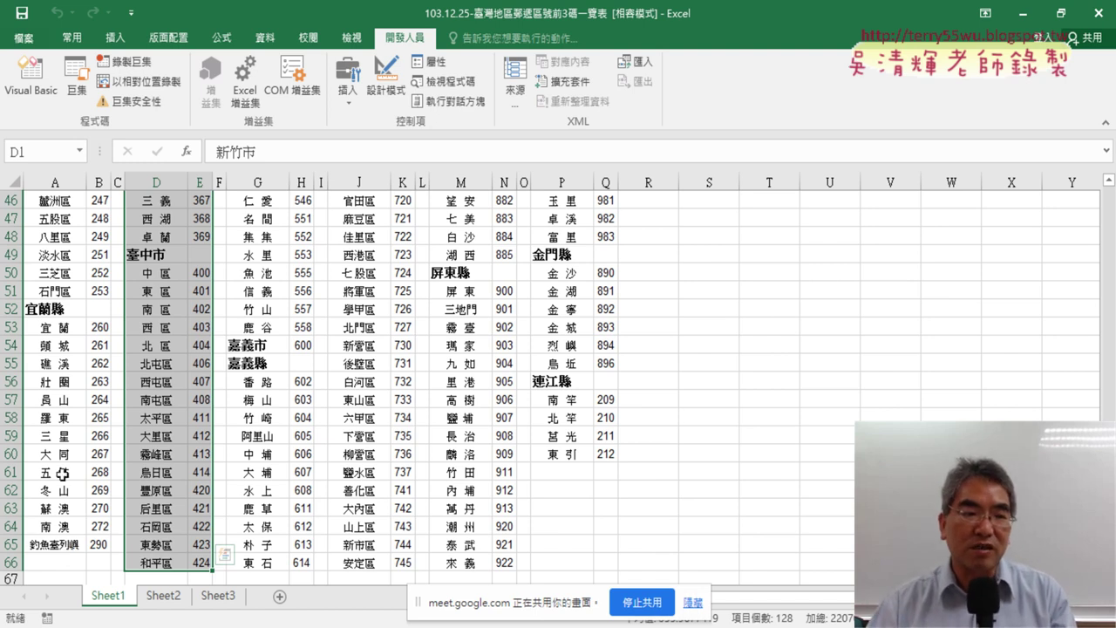
{"action": "left_click", "coordinate": [41, 92]}
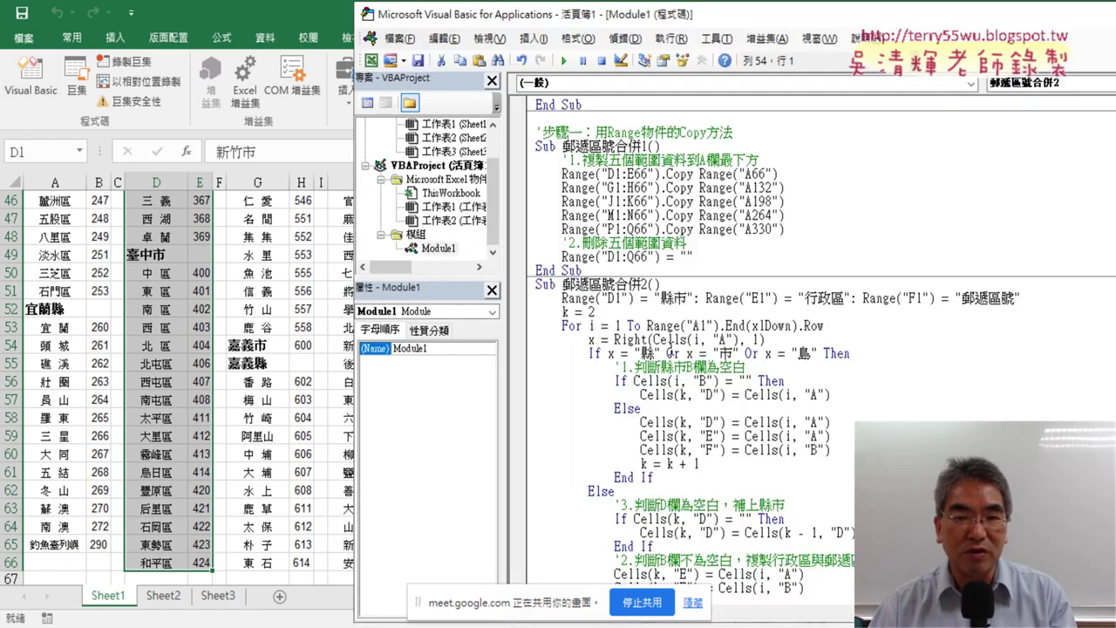
Review the 郵遞區號合併1 macro's copy lines and its D1:Q66 clearing line.
{"action": "scroll", "coordinate": [677, 346], "scroll_direction": "up", "scroll_amount": 3}
{"action": "scroll", "coordinate": [677, 345], "scroll_direction": "down", "scroll_amount": 1}
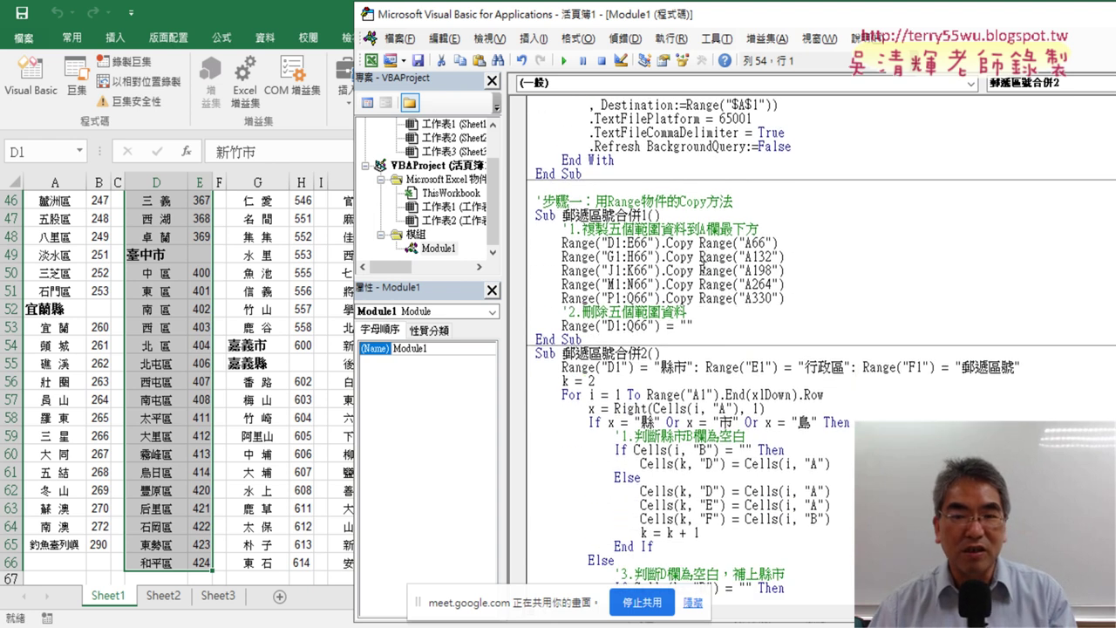
{"action": "left_click", "coordinate": [701, 271]}
{"action": "left_click", "coordinate": [524, 237]}
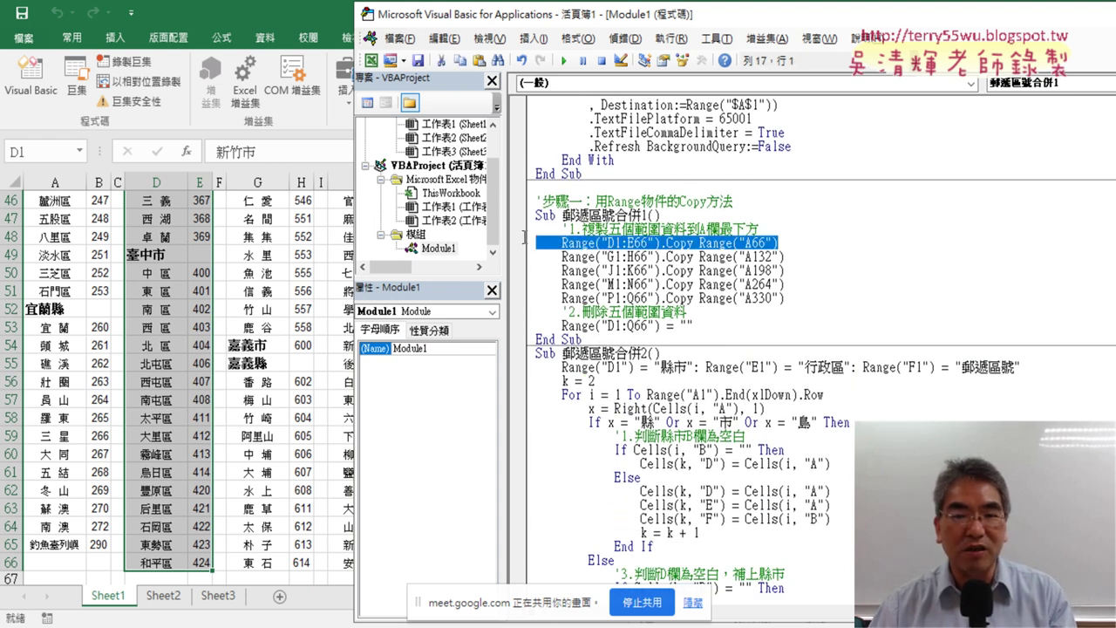
{"action": "left_click", "coordinate": [823, 262]}
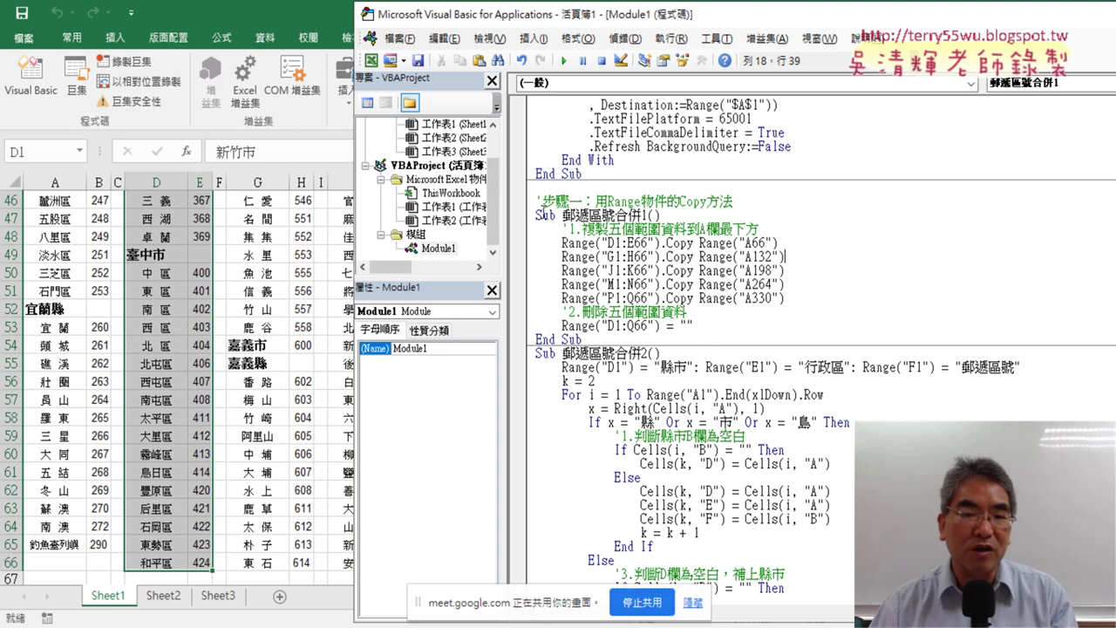
{"action": "left_click_drag", "start_coordinate": [697, 325], "coordinate": [520, 325]}
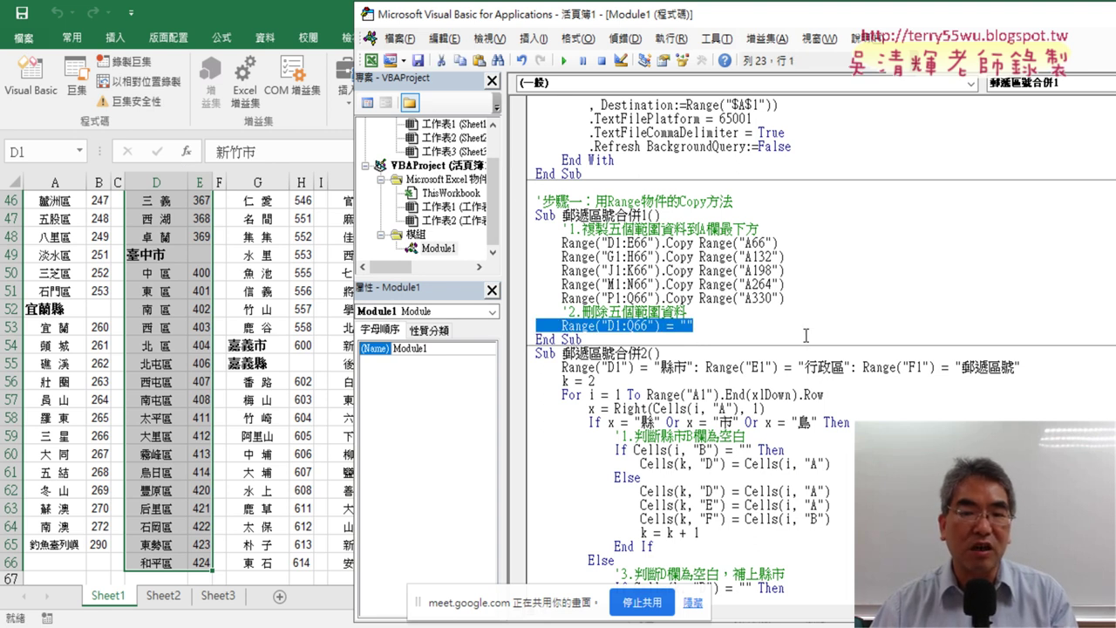
{"action": "left_click", "coordinate": [751, 283]}
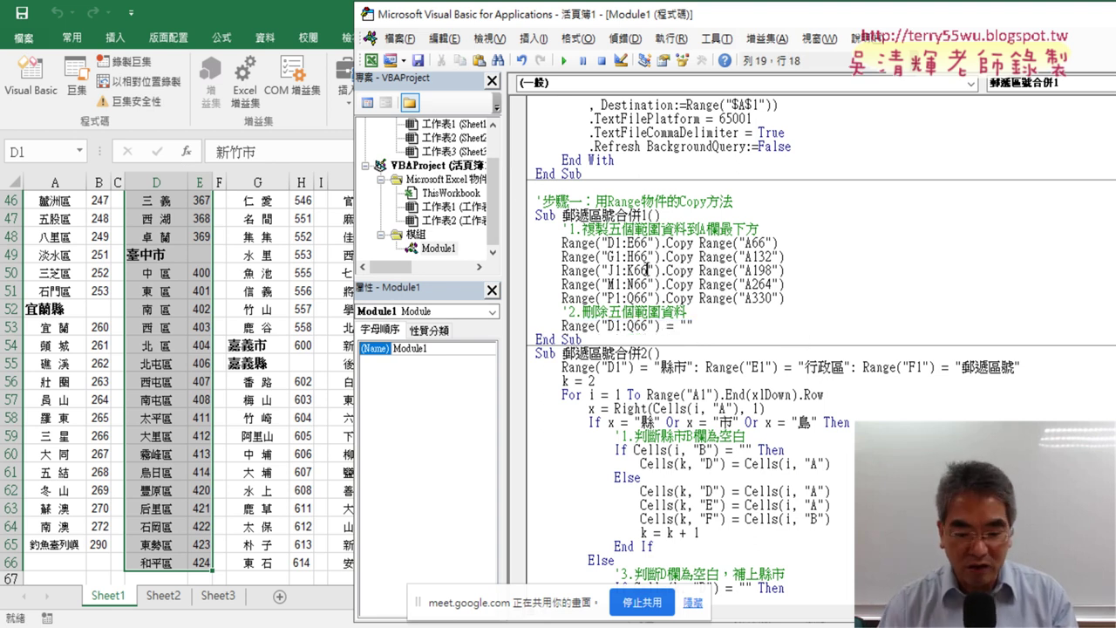
Step into 郵遞區號合併1 with F8 and run the copy of D1:E66 to A66.
{"action": "key", "text": "F8"}
{"action": "key", "text": "F8"}
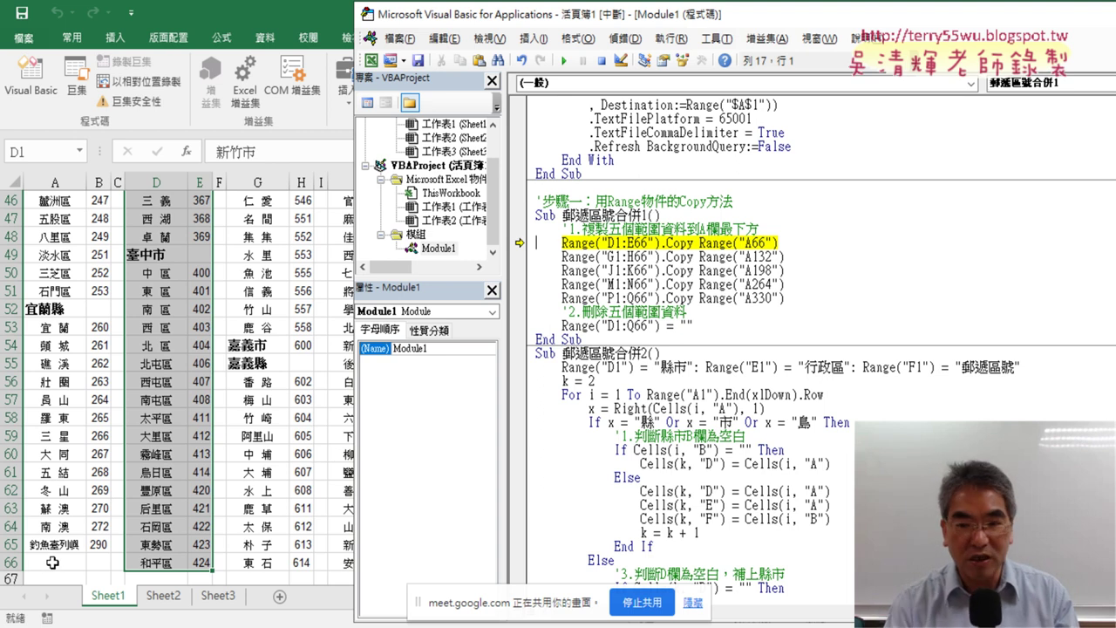
{"action": "key", "text": "F8"}
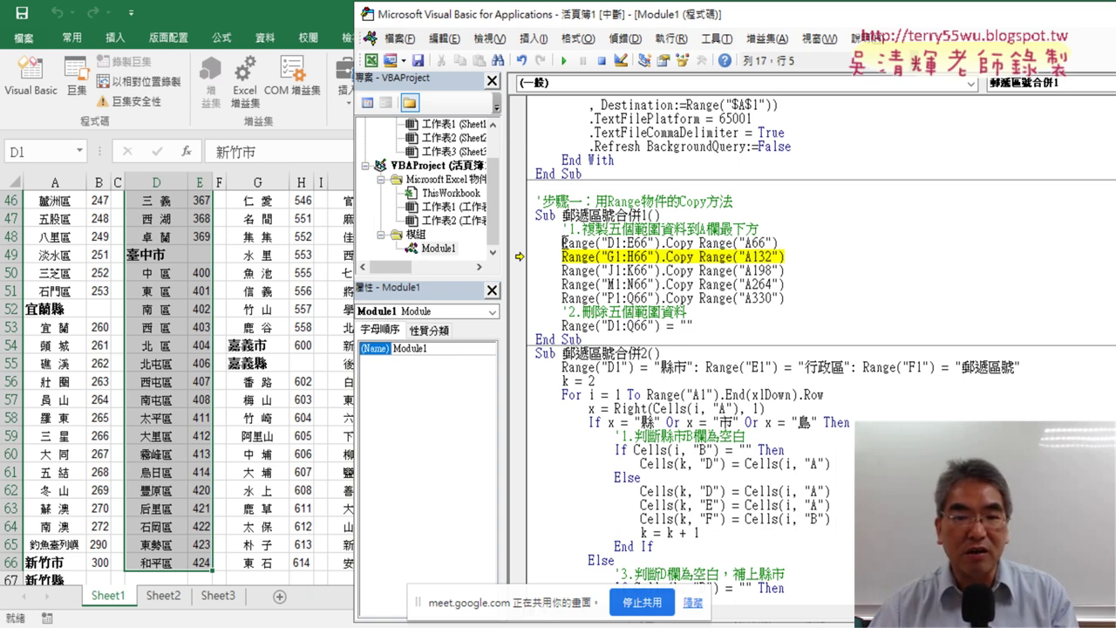
{"action": "left_click_drag", "start_coordinate": [563, 244], "coordinate": [691, 243]}
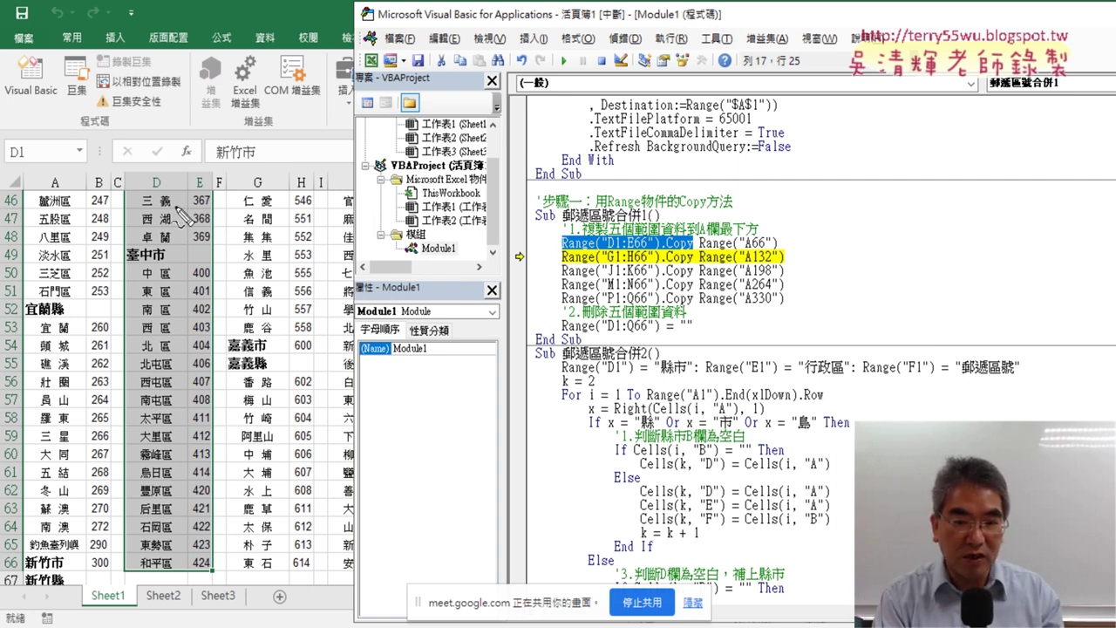
{"action": "left_click_drag", "start_coordinate": [125, 165], "coordinate": [124, 209]}
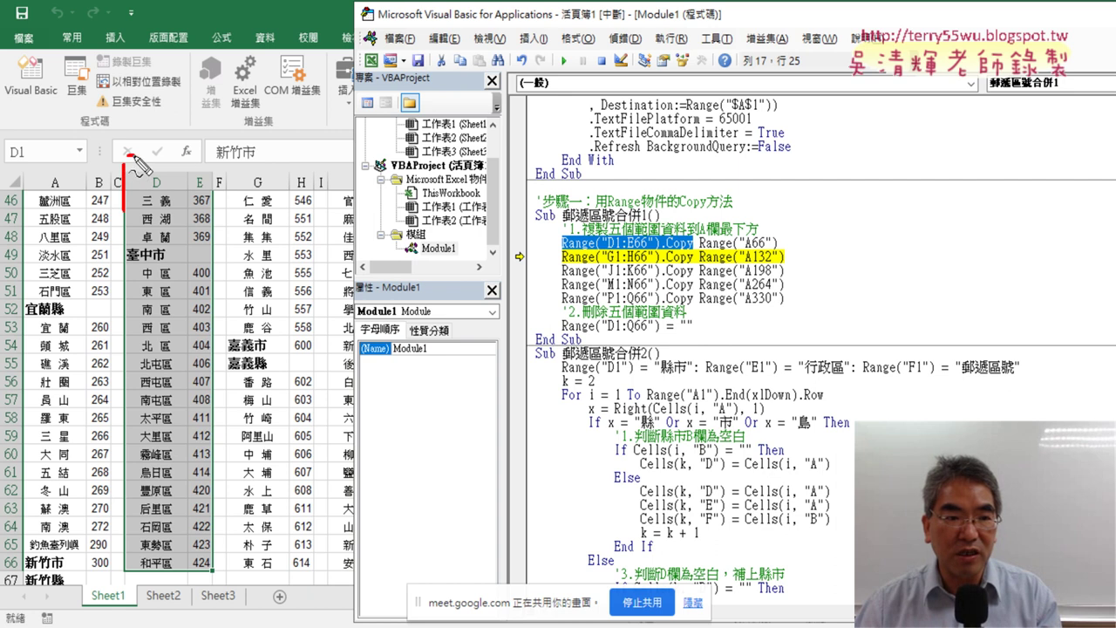
{"action": "left_click_drag", "start_coordinate": [124, 162], "coordinate": [183, 157]}
{"action": "left_click_drag", "start_coordinate": [213, 541], "coordinate": [190, 569]}
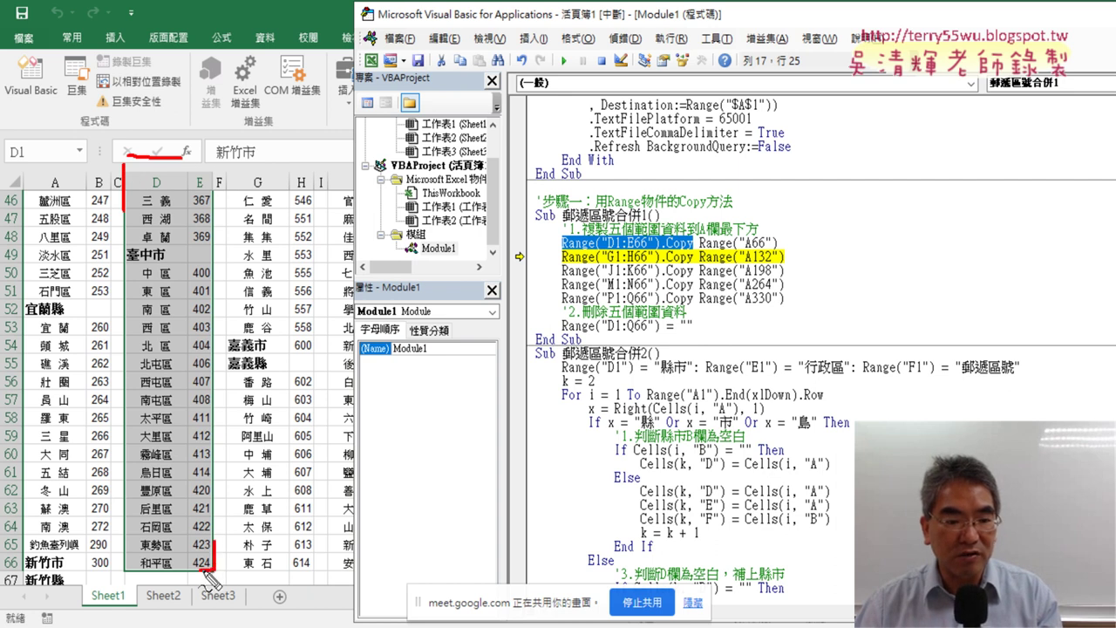
{"action": "mouse_move", "coordinate": [187, 159]}
{"action": "left_mouse_down"}
{"action": "mouse_move", "coordinate": [212, 124]}
{"action": "mouse_move", "coordinate": [693, 250]}
{"action": "left_mouse_up"}
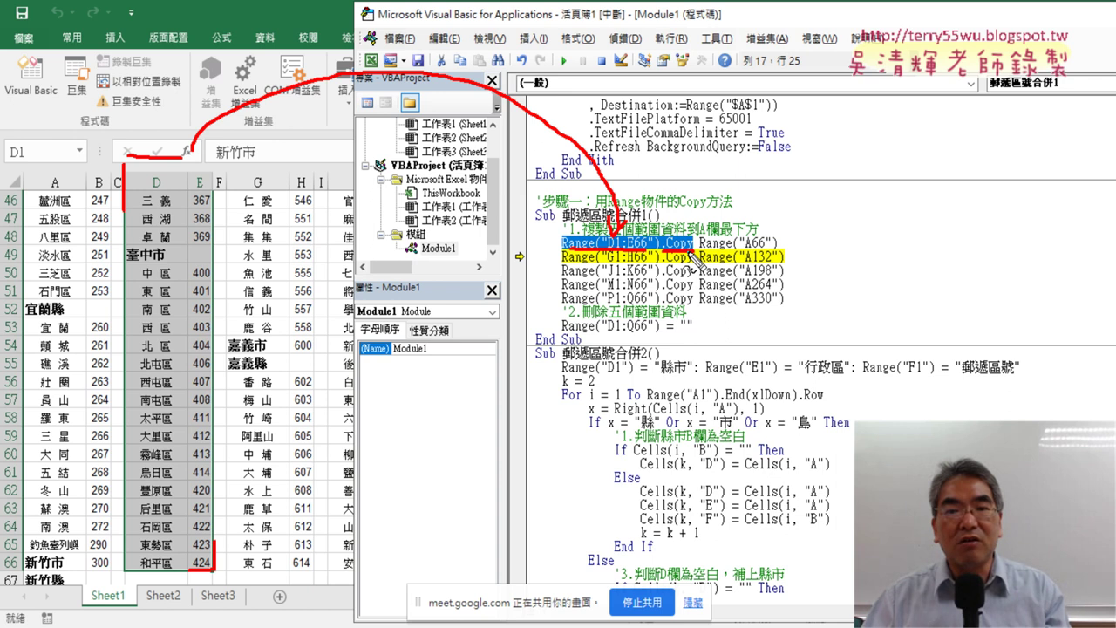
{"action": "left_click_drag", "start_coordinate": [695, 254], "coordinate": [779, 262]}
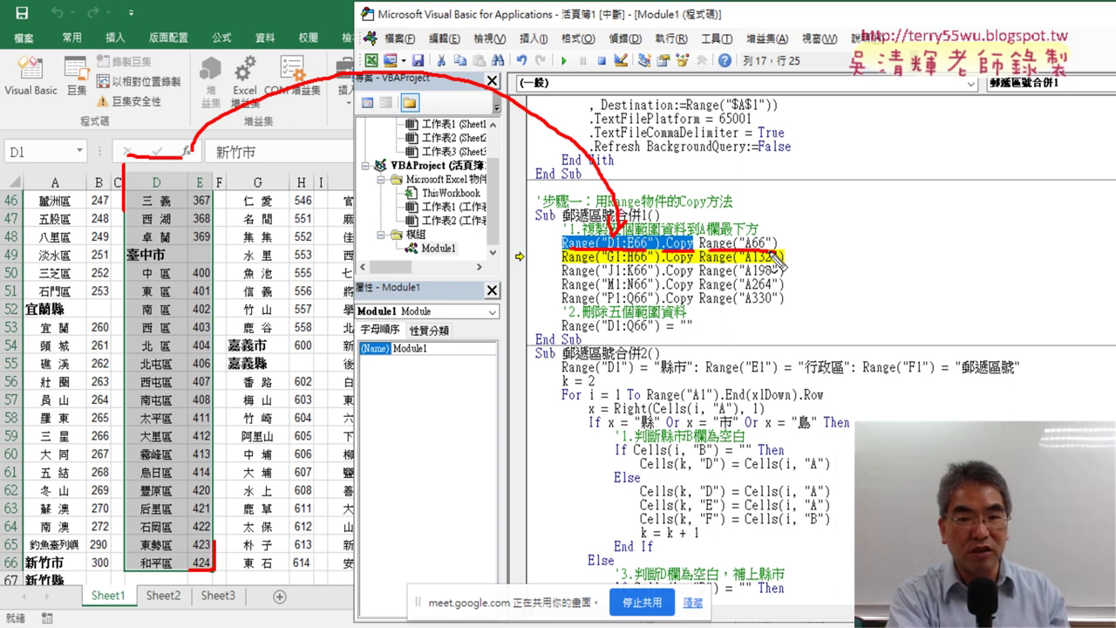
{"action": "key", "text": "Escape"}
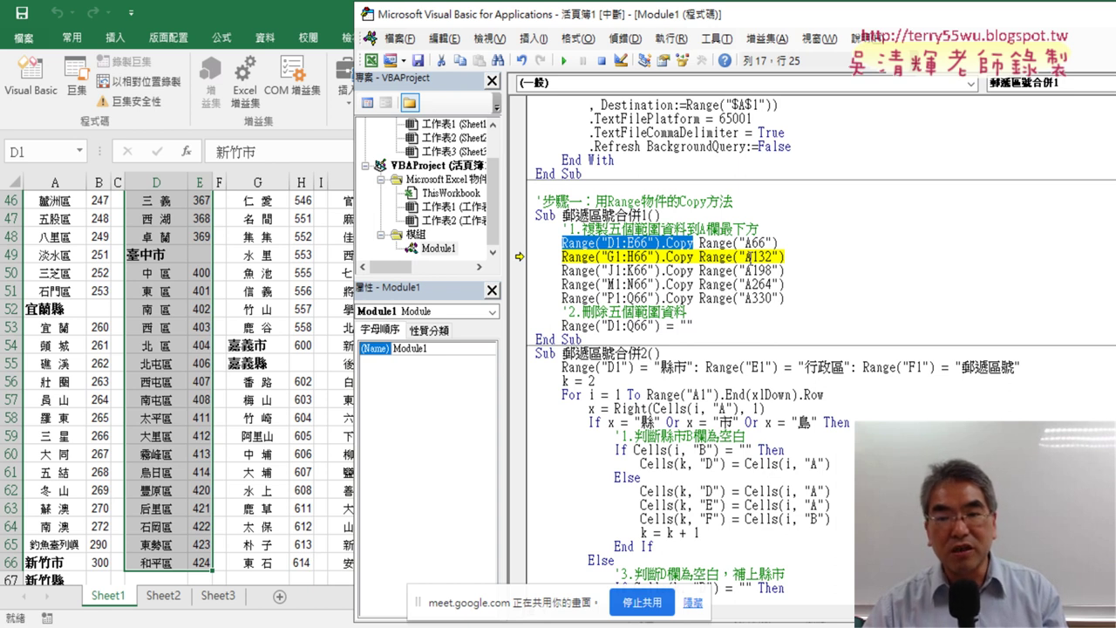
Point out the A132 and A66 destinations in the code, then view the sheet.
{"action": "left_click_drag", "start_coordinate": [748, 258], "coordinate": [768, 256]}
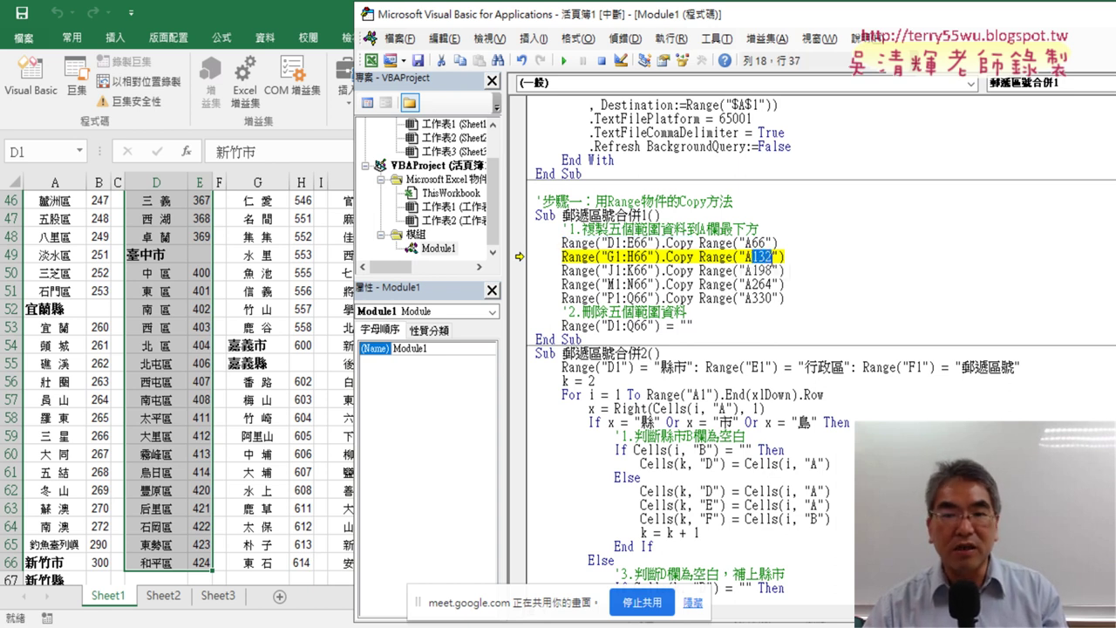
{"action": "mouse_move", "coordinate": [768, 259]}
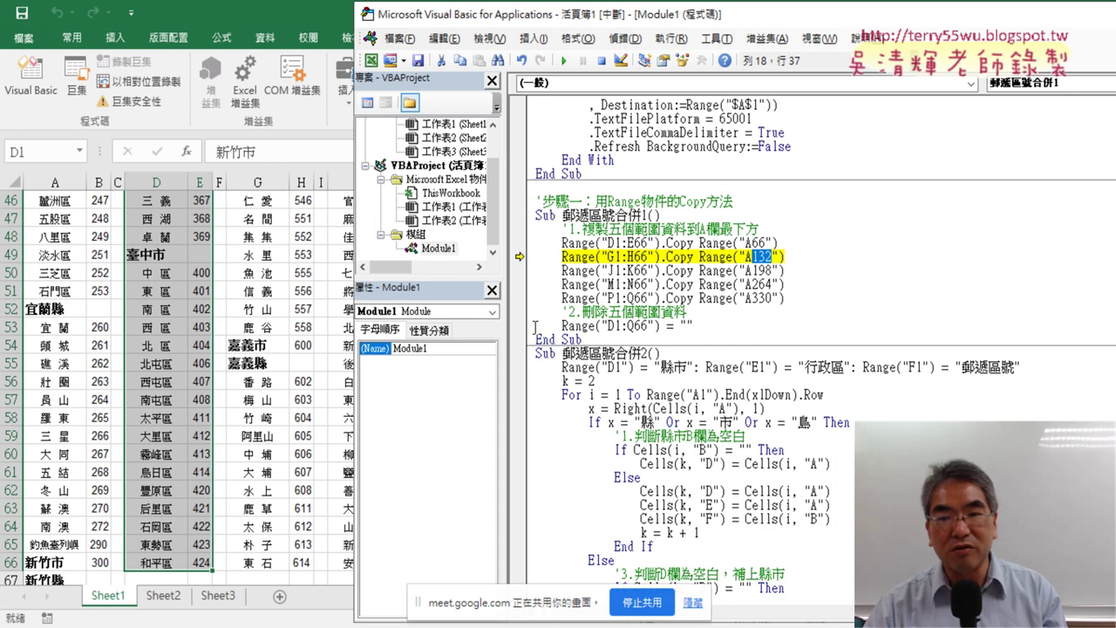
{"action": "left_click_drag", "start_coordinate": [752, 243], "coordinate": [759, 243]}
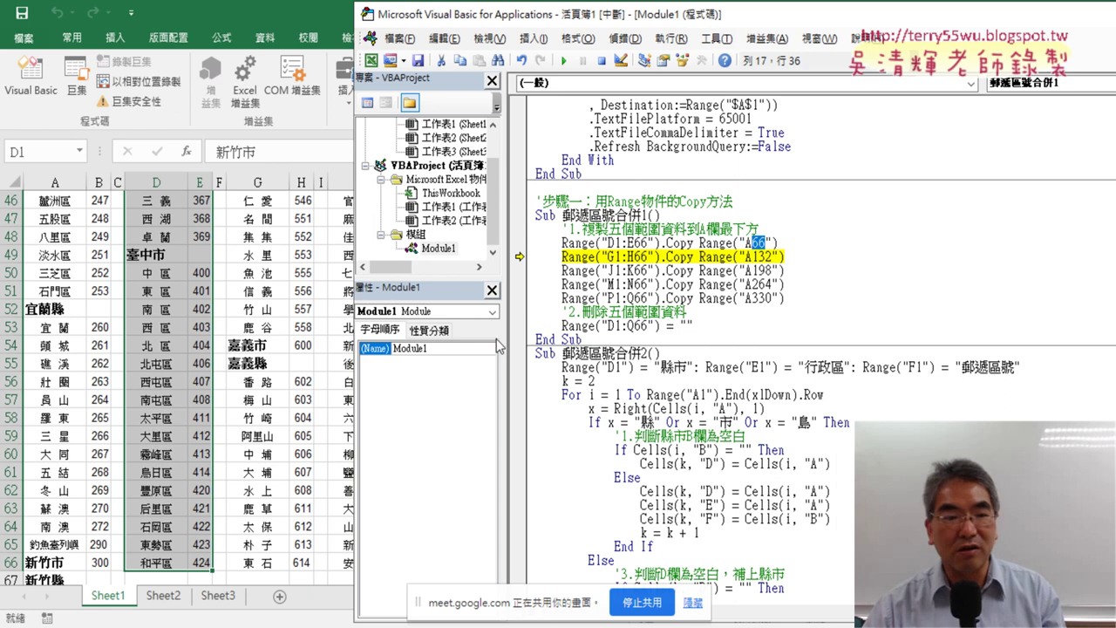
{"action": "left_click", "coordinate": [49, 489]}
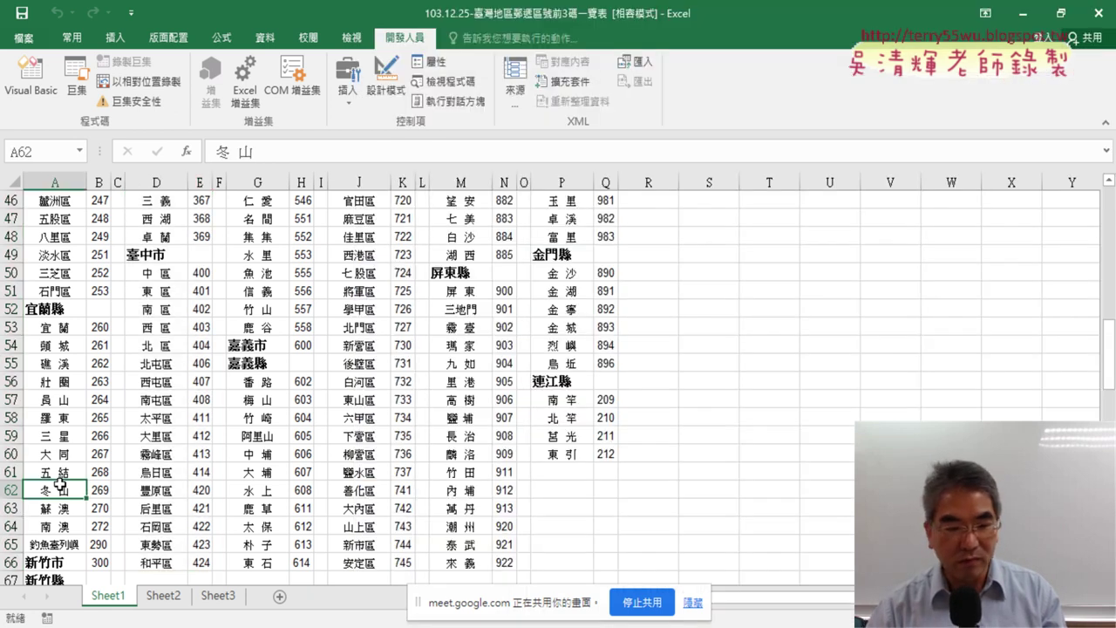
Check where column A's data now ends, then run the G1:H66 copy to A132.
{"action": "key", "text": "ctrl+q"}
{"action": "scroll", "coordinate": [58, 484], "scroll_direction": "down", "scroll_amount": 2}
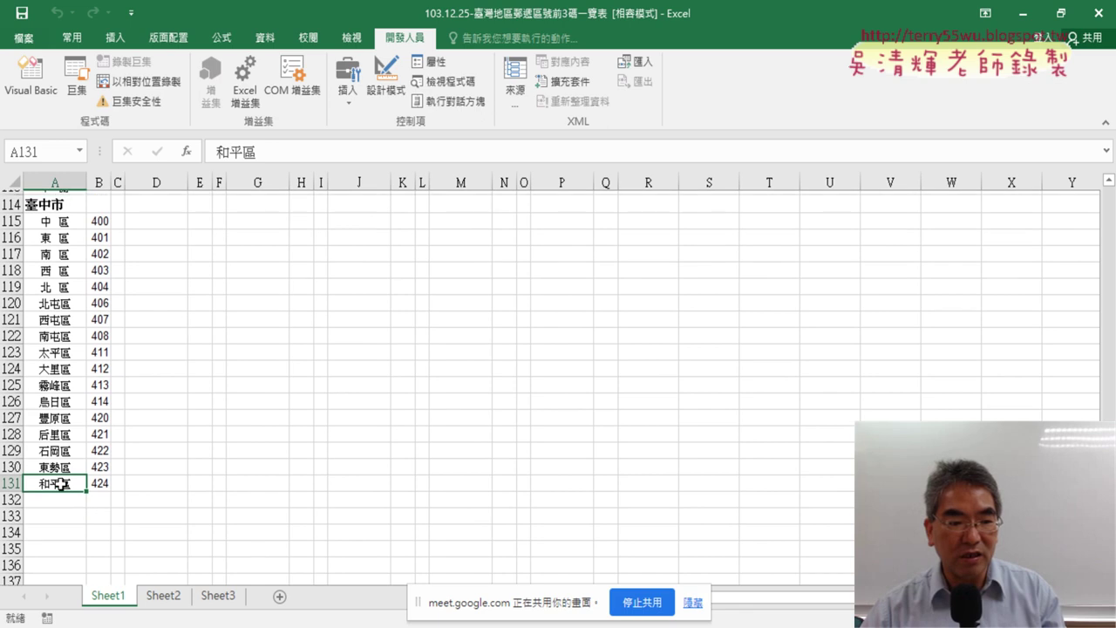
{"action": "left_click", "coordinate": [57, 494]}
{"action": "left_click", "coordinate": [52, 92]}
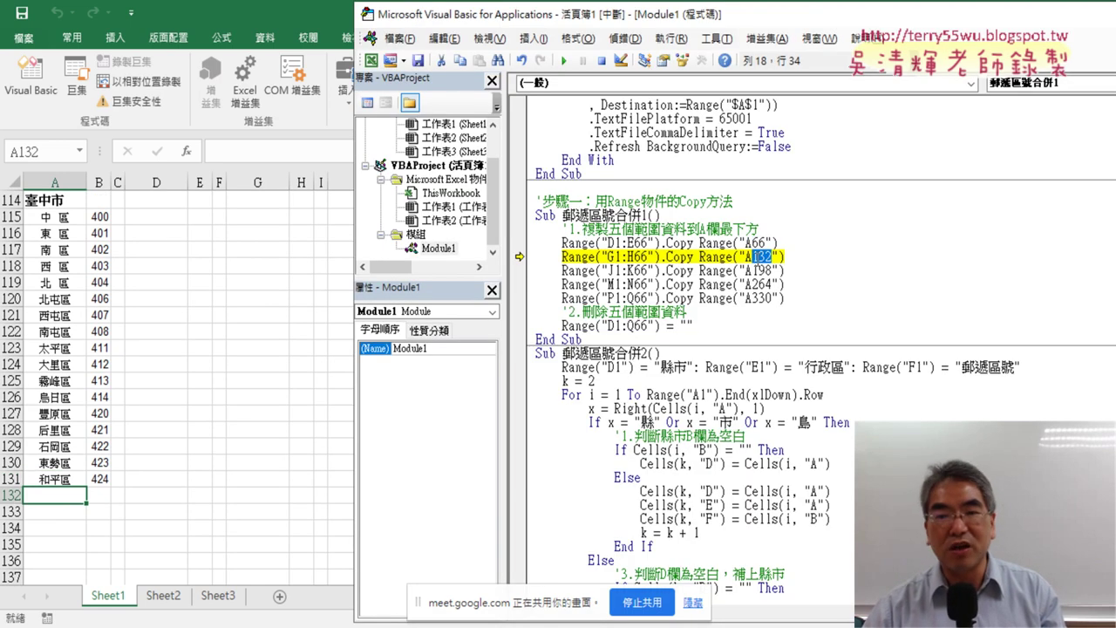
{"action": "key", "text": "F8"}
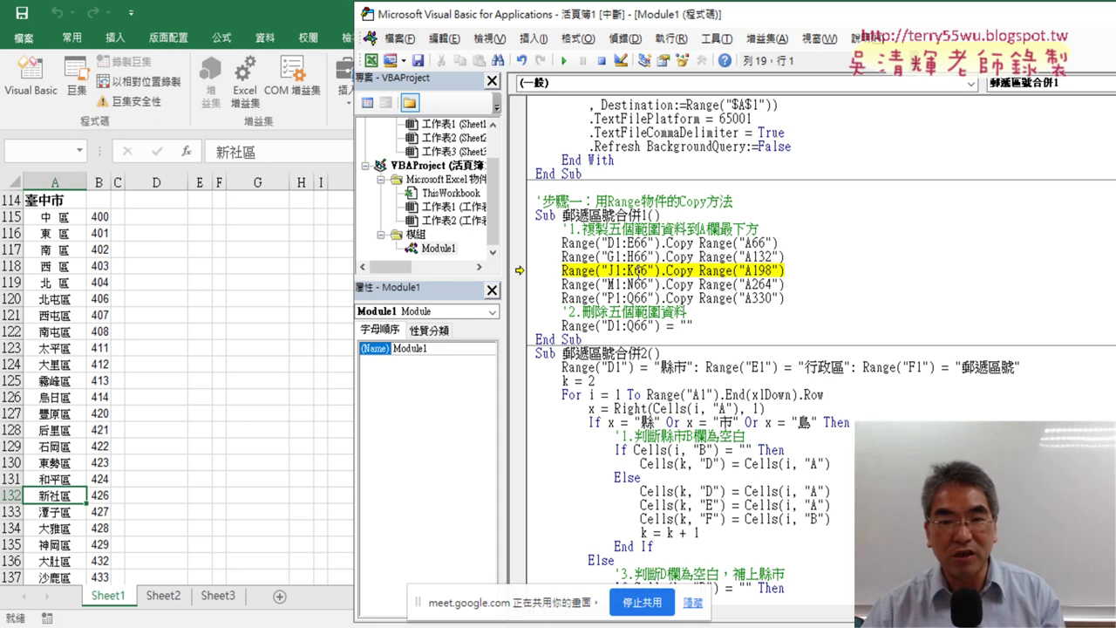
Verify column A's new end, then run the J1:K66 copy to A198 and the remaining copies.
{"action": "left_click", "coordinate": [62, 457]}
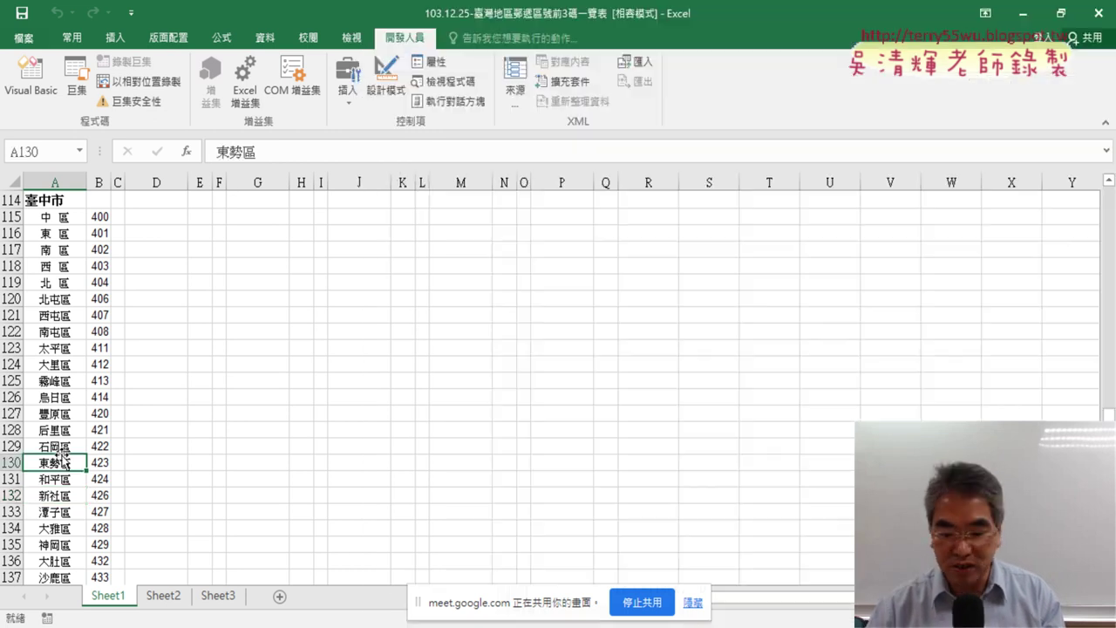
{"action": "key", "text": "ctrl+Down"}
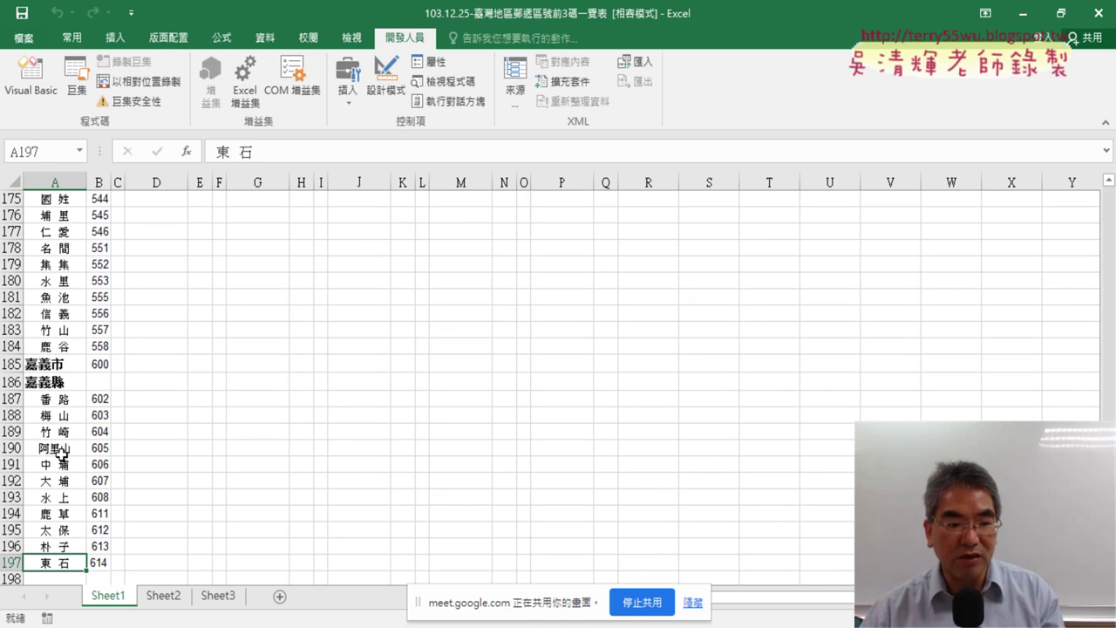
{"action": "scroll", "coordinate": [62, 452], "scroll_direction": "down", "scroll_amount": 2}
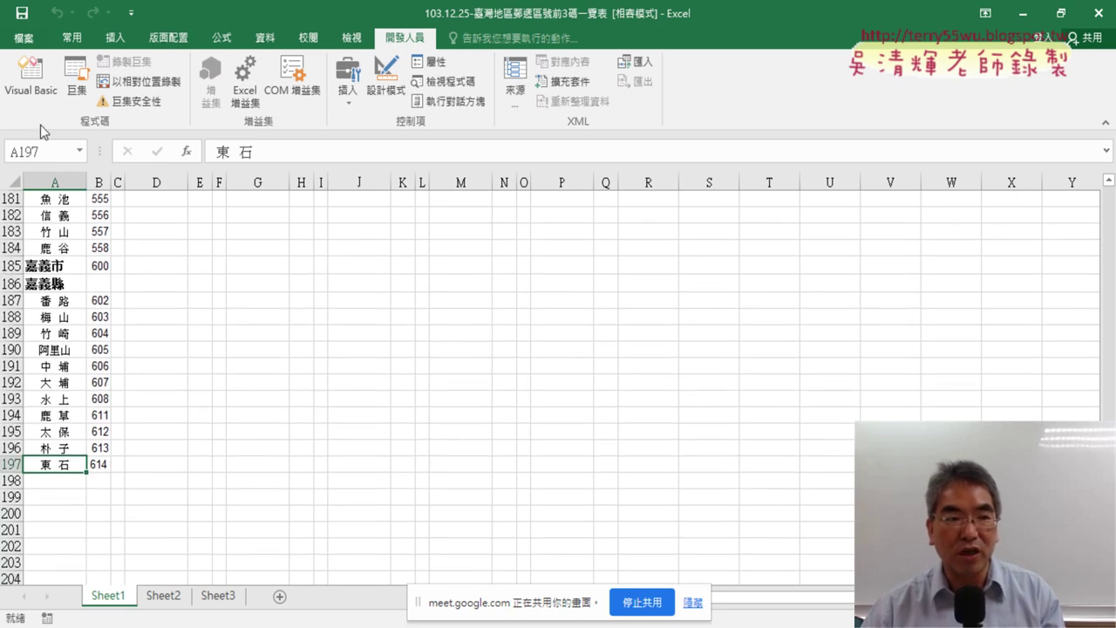
{"action": "left_click", "coordinate": [31, 77]}
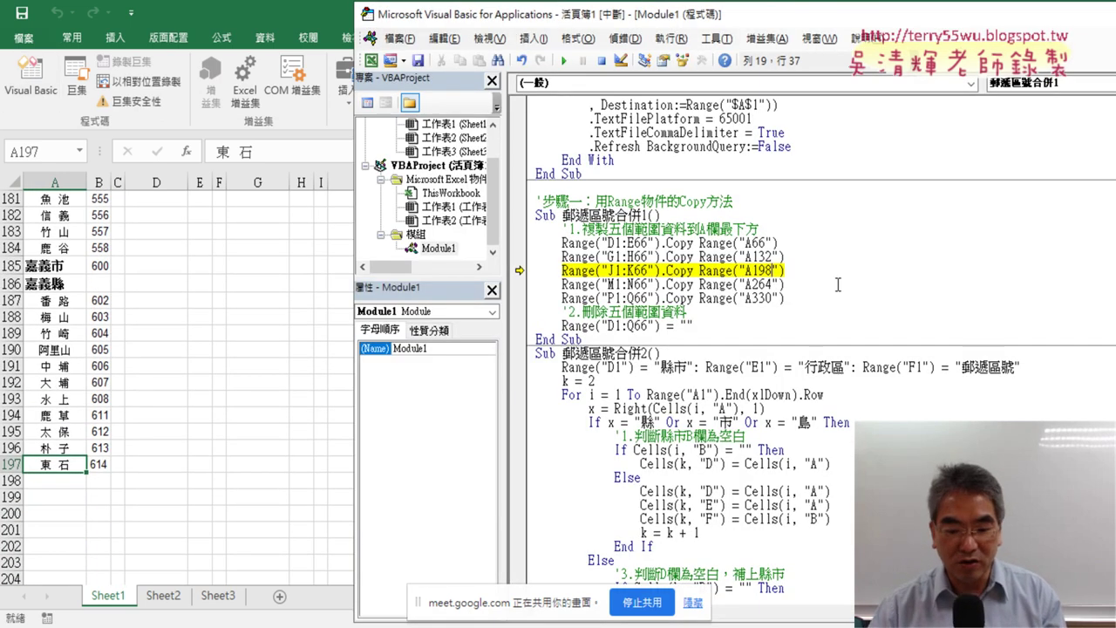
{"action": "key", "text": "F8"}
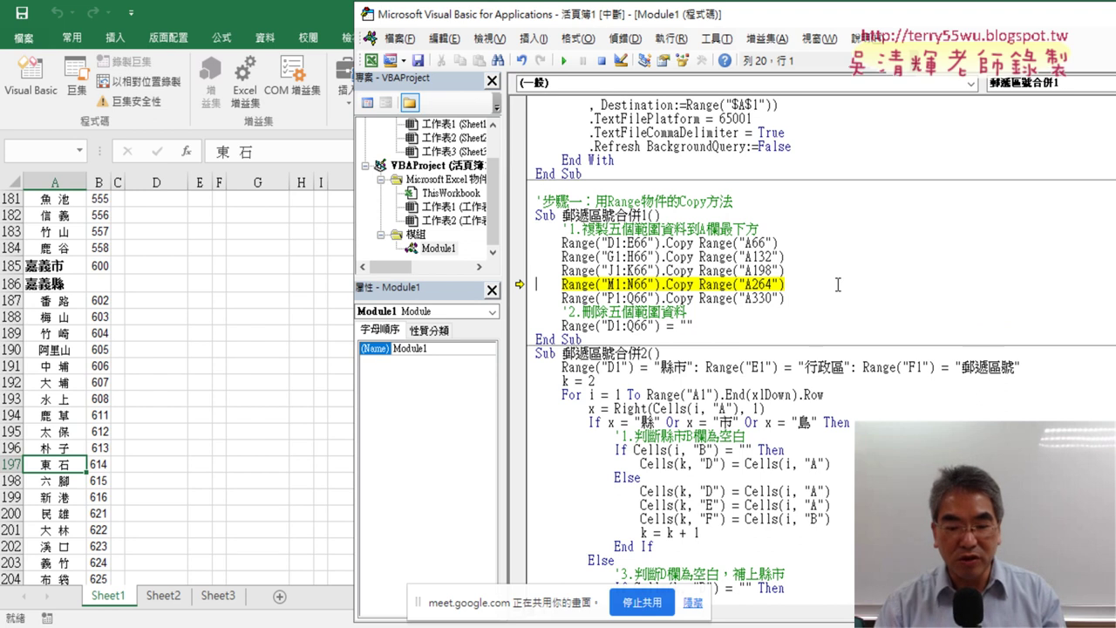
{"action": "key", "text": "F8"}
{"action": "key", "text": "F8"}
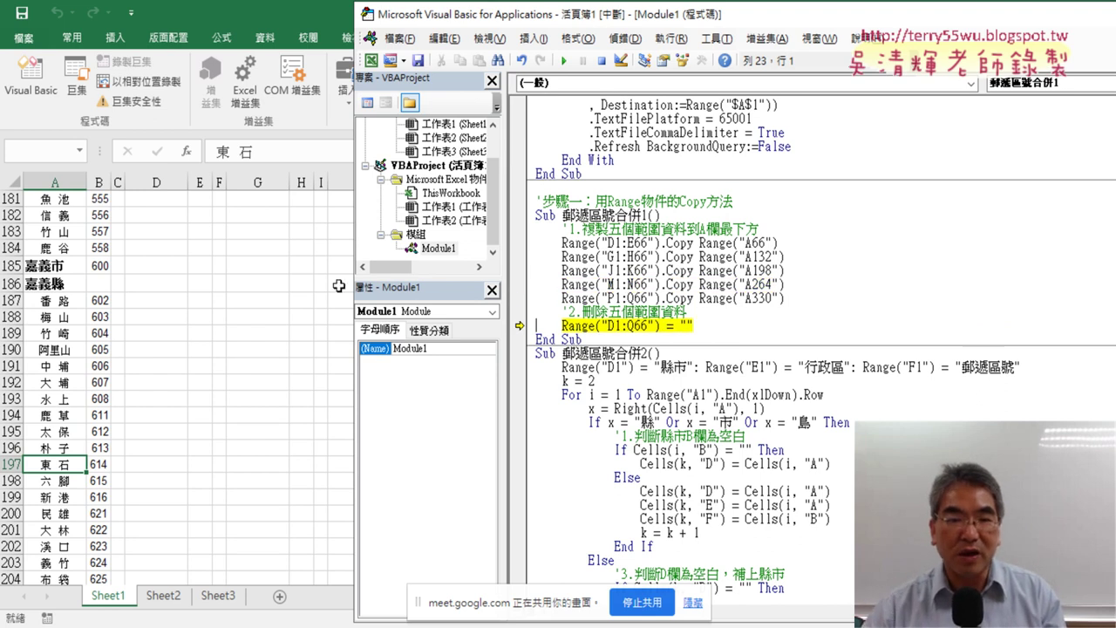
Review the stacked column and the original blocks from 新竹市 in D1 to Q66.
{"action": "left_click", "coordinate": [231, 289]}
{"action": "scroll", "coordinate": [233, 292], "scroll_direction": "up", "scroll_amount": 5}
{"action": "scroll", "coordinate": [233, 292], "scroll_direction": "up", "scroll_amount": 10}
{"action": "scroll", "coordinate": [233, 293], "scroll_direction": "up", "scroll_amount": 13}
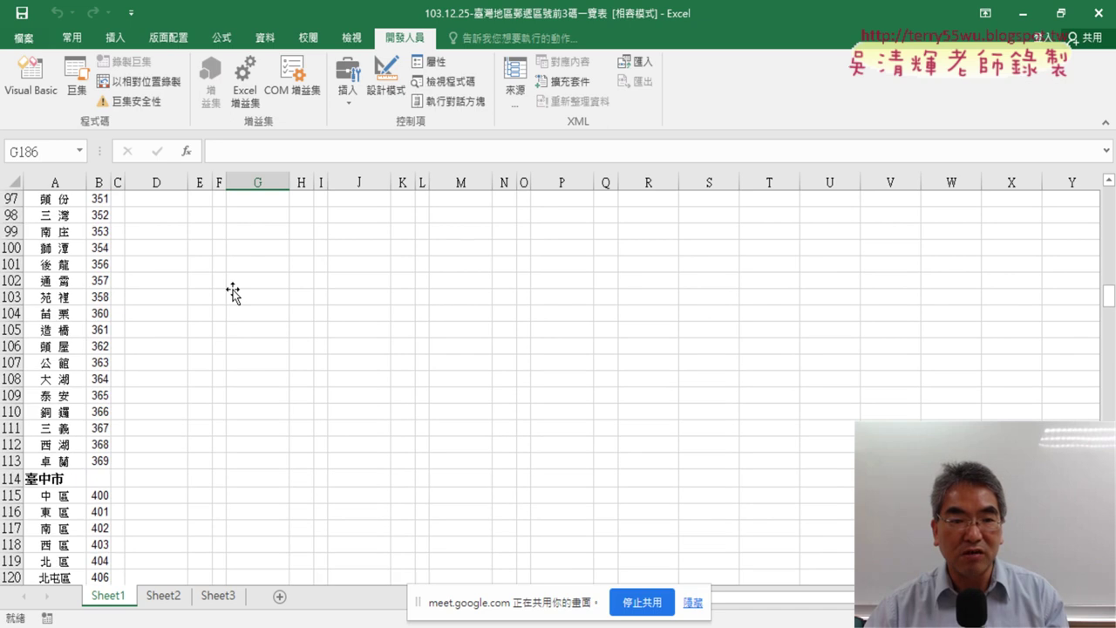
{"action": "scroll", "coordinate": [233, 292], "scroll_direction": "up", "scroll_amount": 11}
{"action": "scroll", "coordinate": [233, 292], "scroll_direction": "up", "scroll_amount": 8}
{"action": "scroll", "coordinate": [233, 293], "scroll_direction": "up", "scroll_amount": 10}
{"action": "scroll", "coordinate": [233, 292], "scroll_direction": "up", "scroll_amount": 3}
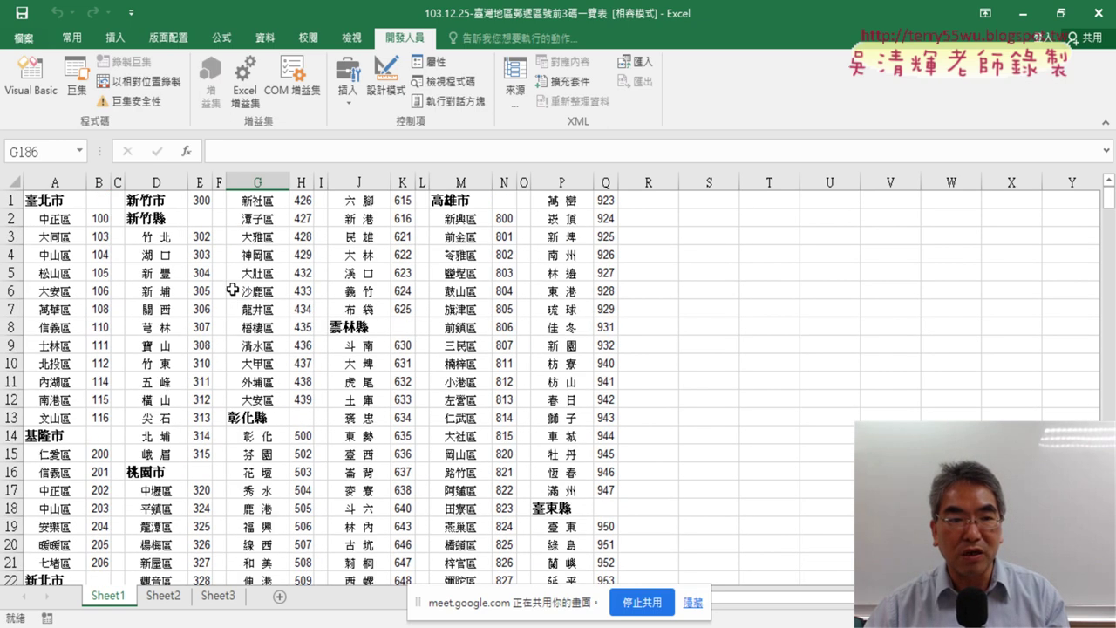
{"action": "left_click", "coordinate": [159, 200]}
{"action": "scroll", "coordinate": [616, 319], "scroll_direction": "down", "scroll_amount": 6}
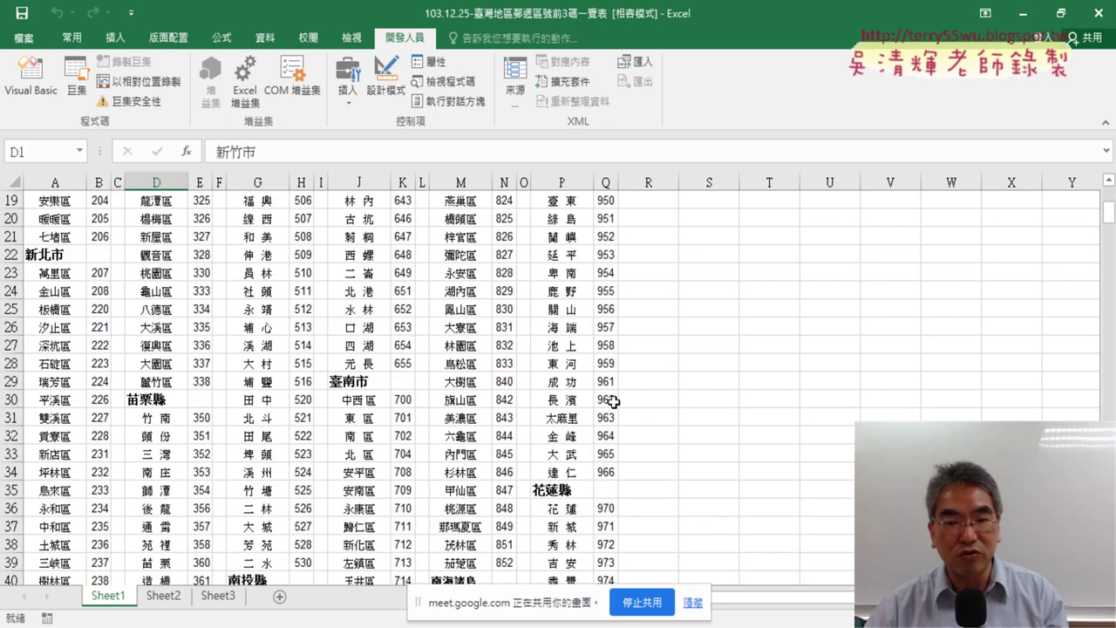
{"action": "scroll", "coordinate": [617, 369], "scroll_direction": "down", "scroll_amount": 6}
{"action": "scroll", "coordinate": [617, 369], "scroll_direction": "down", "scroll_amount": 6}
{"action": "scroll", "coordinate": [617, 390], "scroll_direction": "down", "scroll_amount": 1}
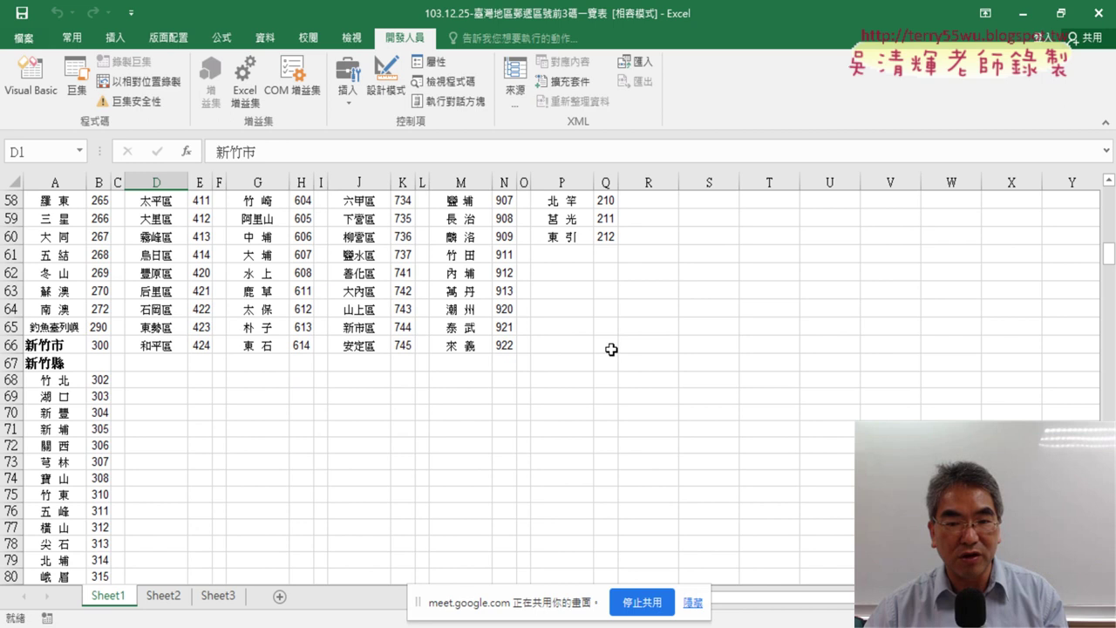
{"action": "left_click", "coordinate": [611, 349]}
{"action": "key", "text": "alt+F11"}
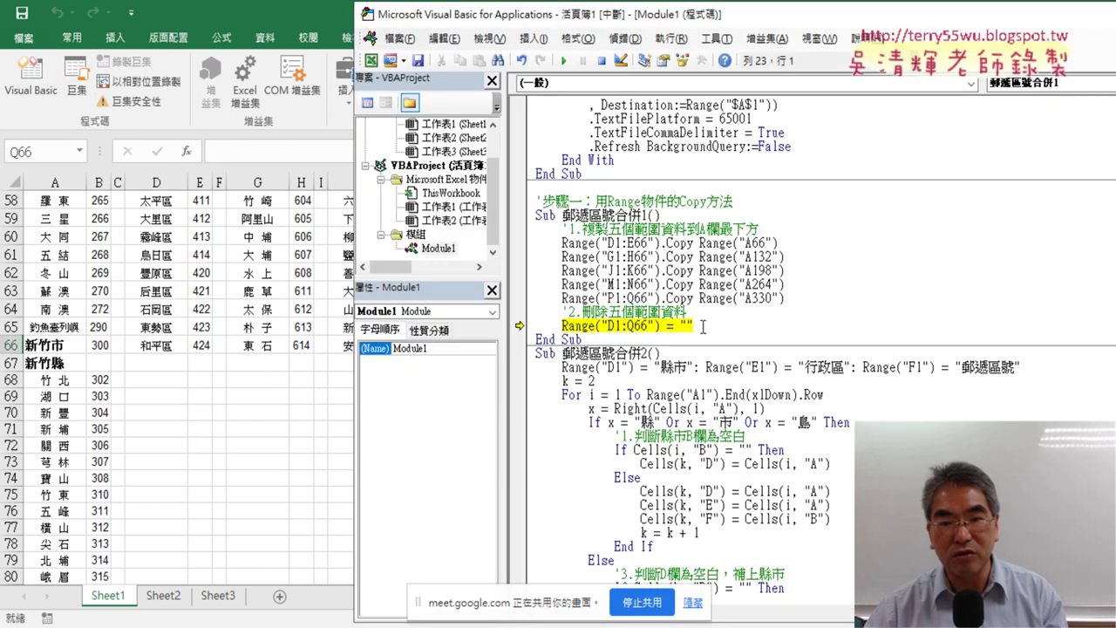
{"action": "left_click_drag", "start_coordinate": [703, 326], "coordinate": [671, 326]}
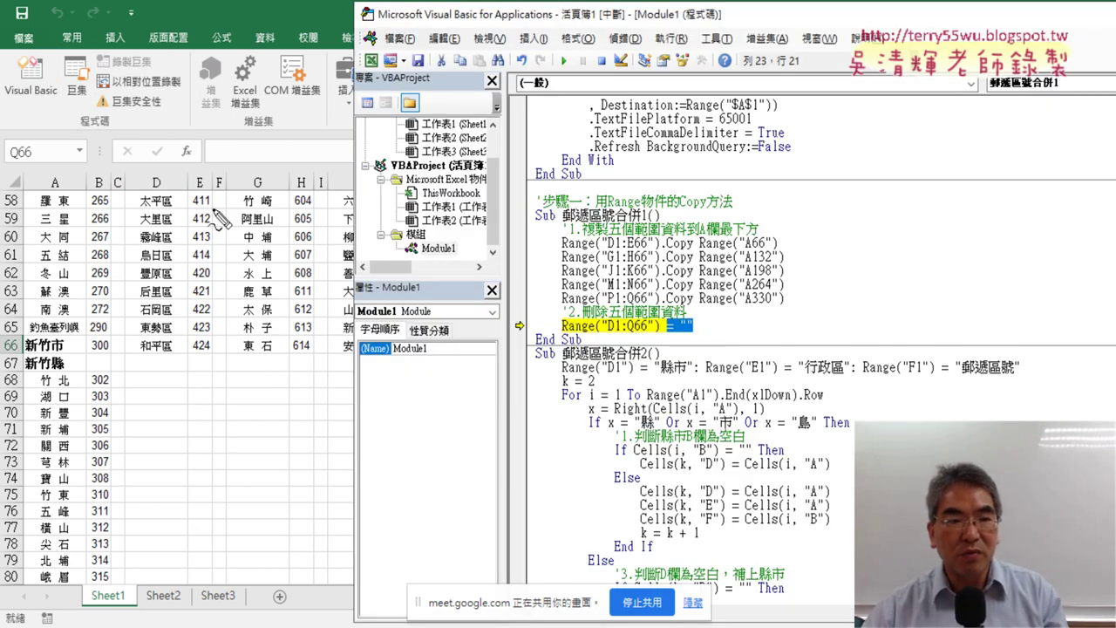
{"action": "mouse_move", "coordinate": [130, 114]}
{"action": "left_mouse_down"}
{"action": "mouse_move", "coordinate": [375, 334]}
{"action": "mouse_move", "coordinate": [133, 183]}
{"action": "left_mouse_up"}
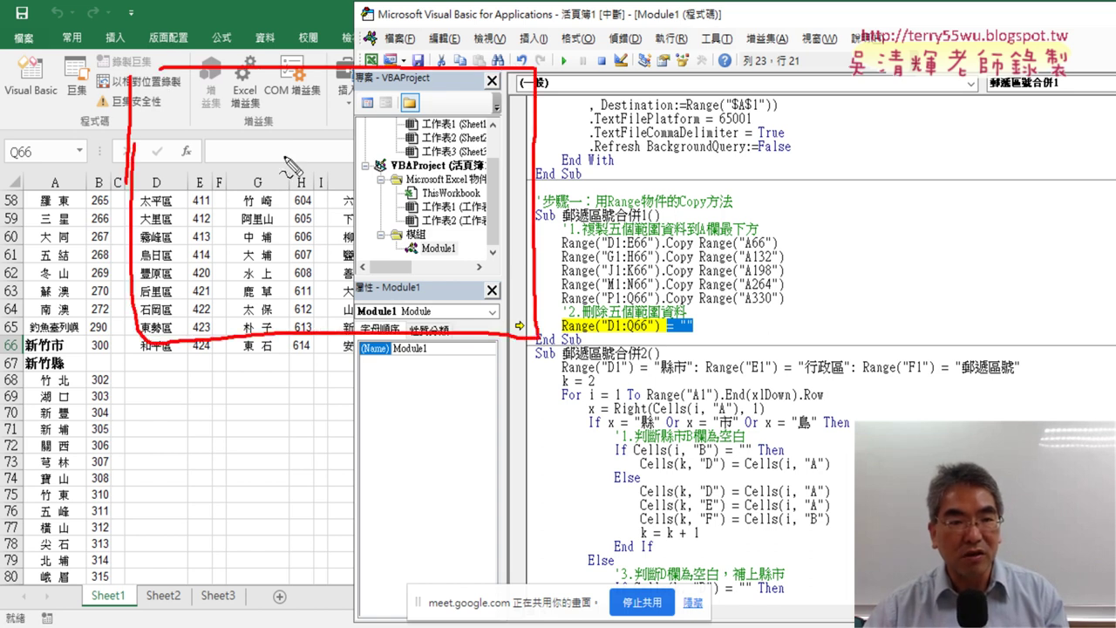
{"action": "left_click_drag", "start_coordinate": [359, 145], "coordinate": [275, 223]}
{"action": "left_click_drag", "start_coordinate": [279, 162], "coordinate": [381, 266]}
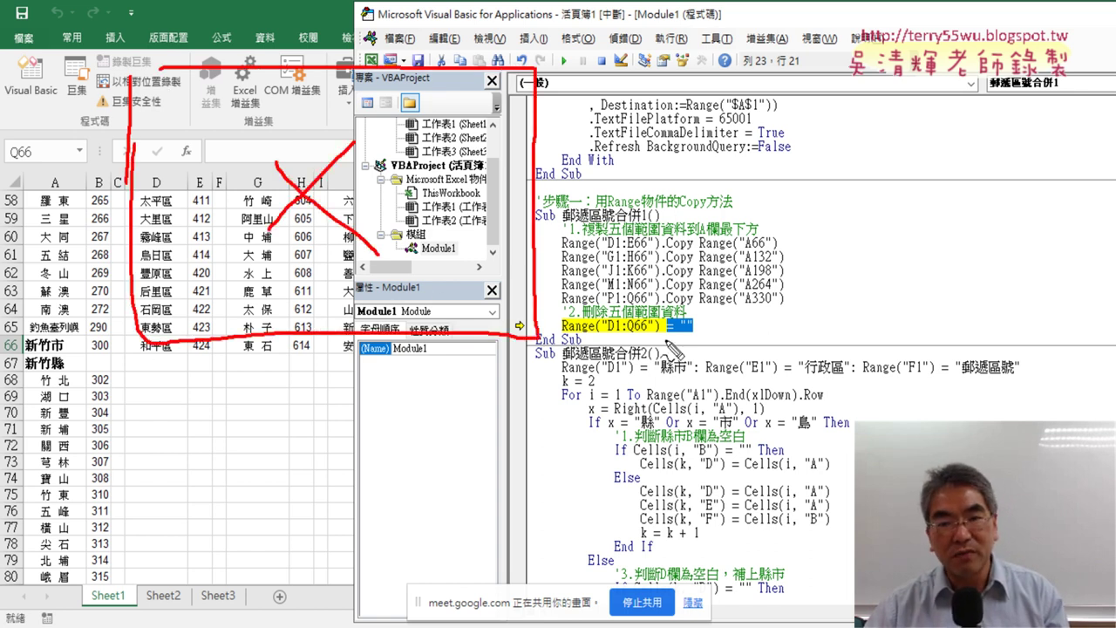
{"action": "left_click_drag", "start_coordinate": [665, 341], "coordinate": [714, 342]}
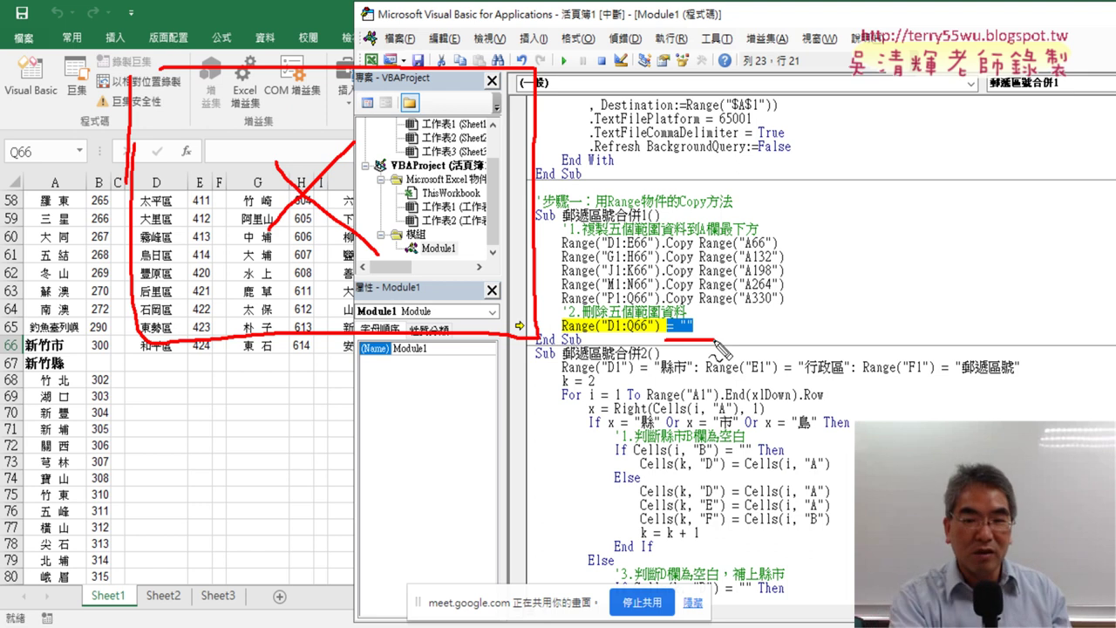
{"action": "key", "text": "Escape"}
{"action": "left_click", "coordinate": [707, 329]}
{"action": "left_click_drag", "start_coordinate": [708, 329], "coordinate": [662, 329]}
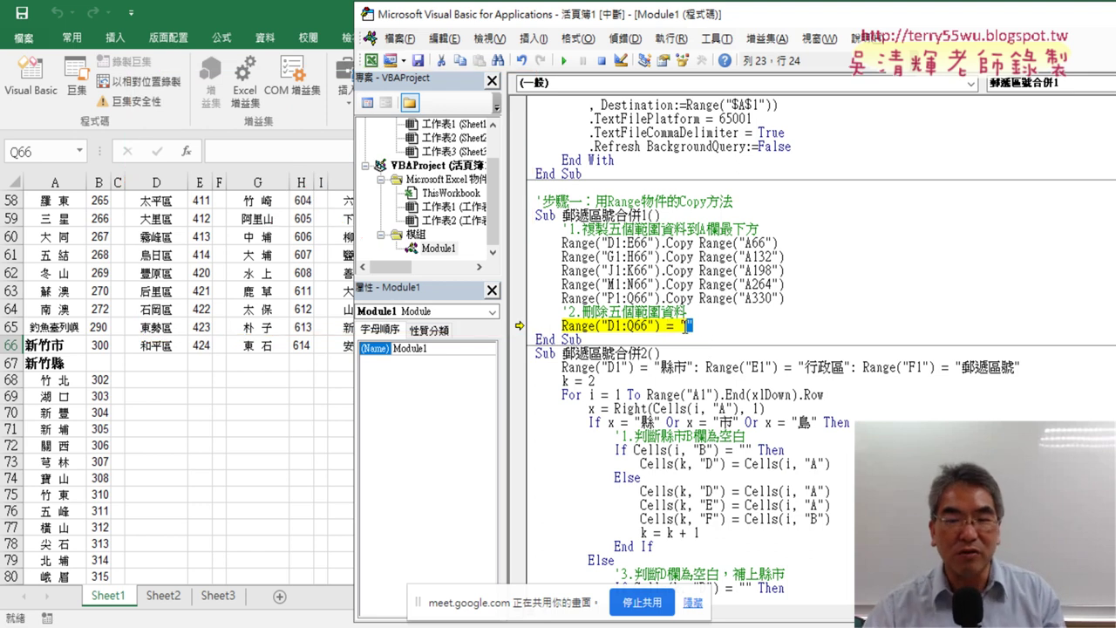
{"action": "type", "text": "."}
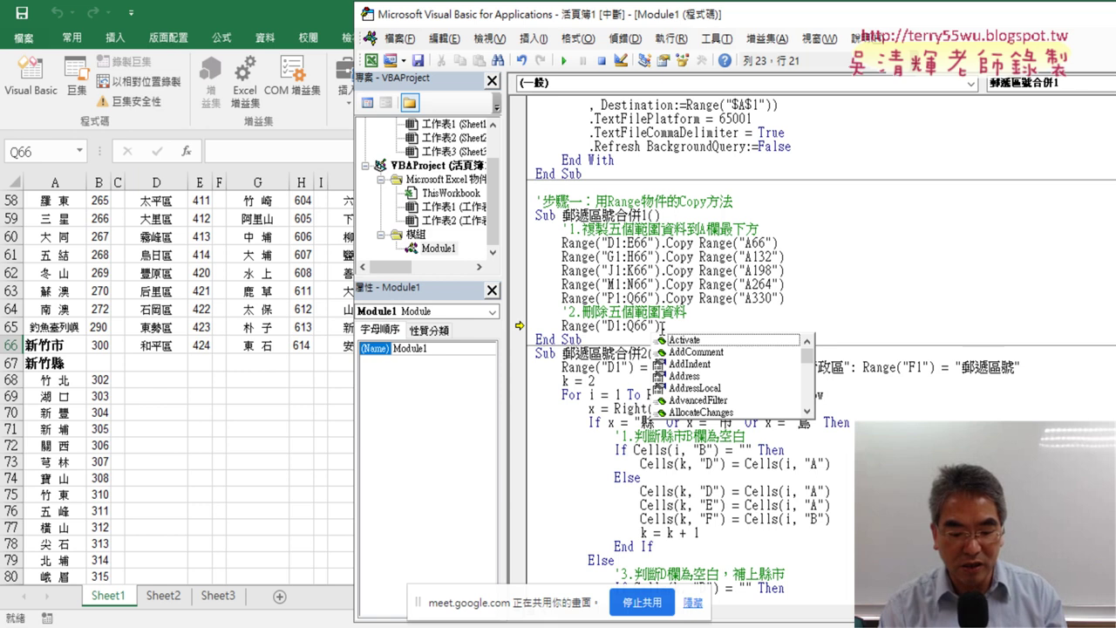
{"action": "type", "text": "cl"}
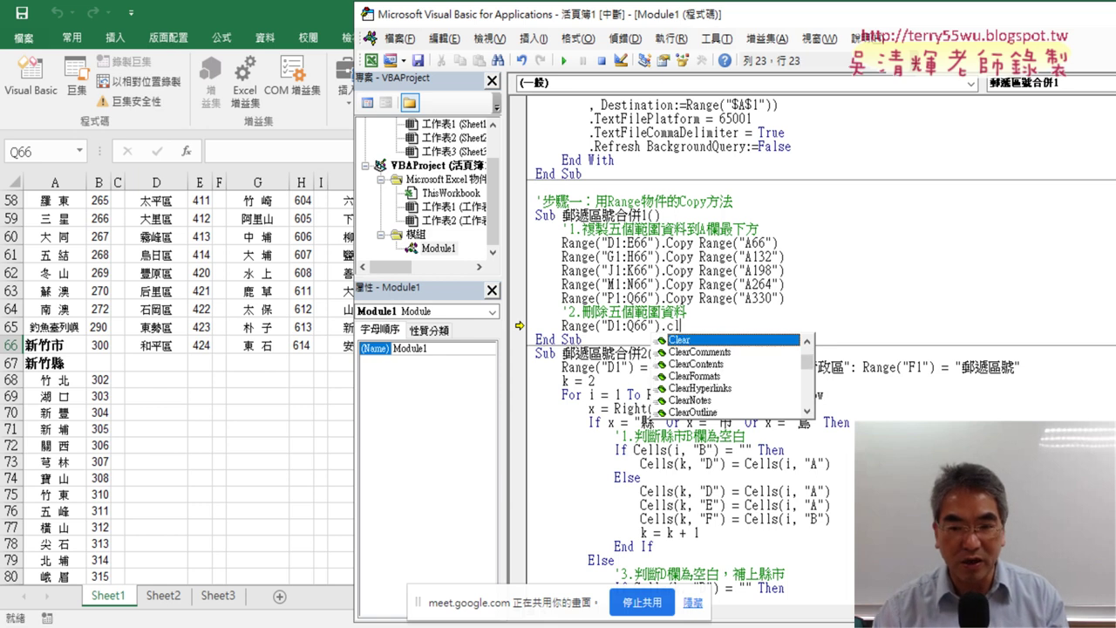
{"action": "key", "text": "Down"}
{"action": "key", "text": "Down"}
{"action": "key", "text": "space"}
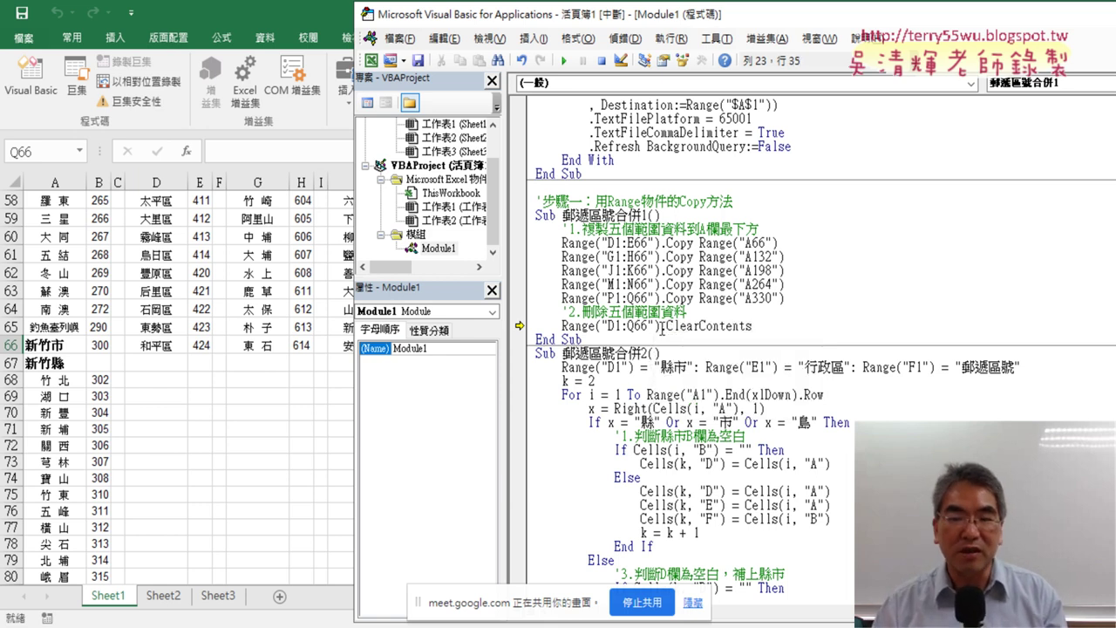
{"action": "left_click_drag", "start_coordinate": [662, 328], "coordinate": [755, 329]}
{"action": "type", "text": "="}
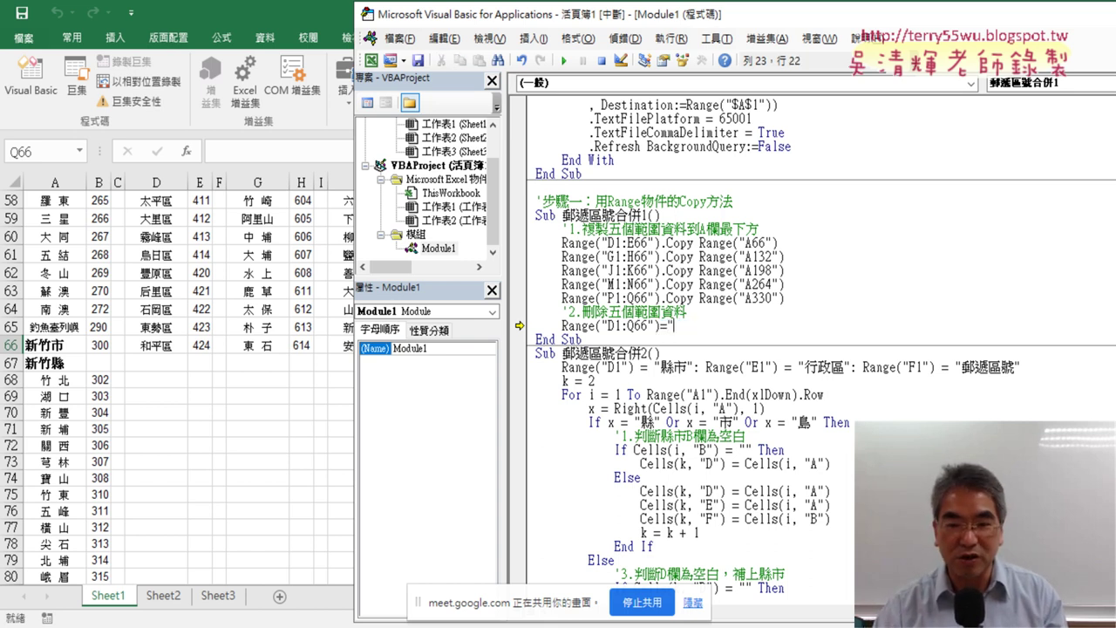
{"action": "type", "text": "\""}
{"action": "key", "text": "Down"}
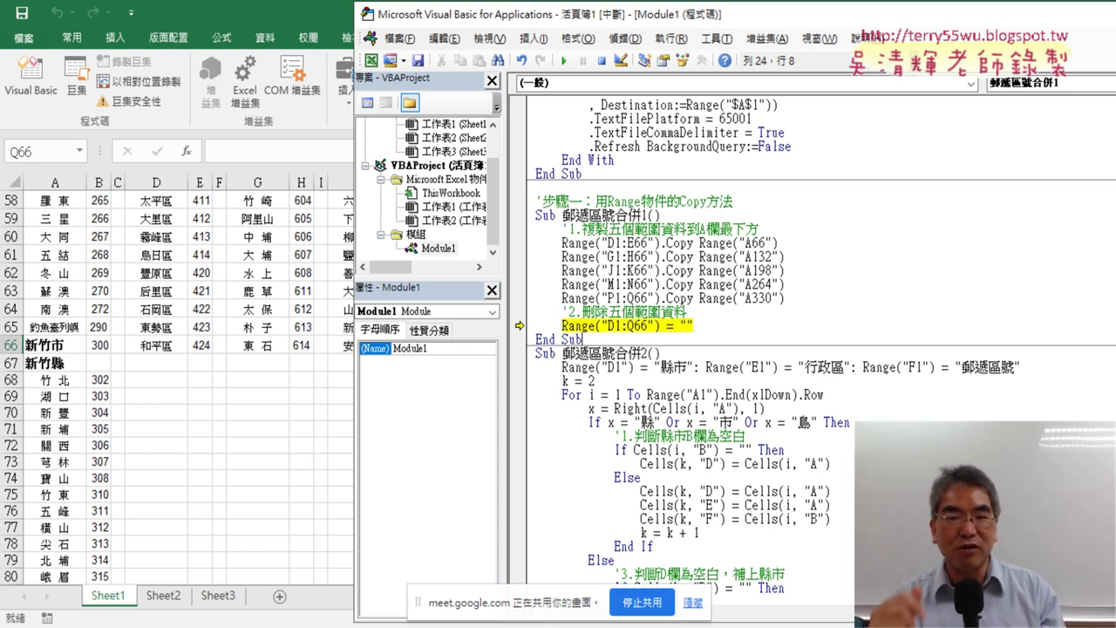
Run the Range("D1:Q66") = "" line and confirm columns D–Q are now empty.
{"action": "key", "text": "F8"}
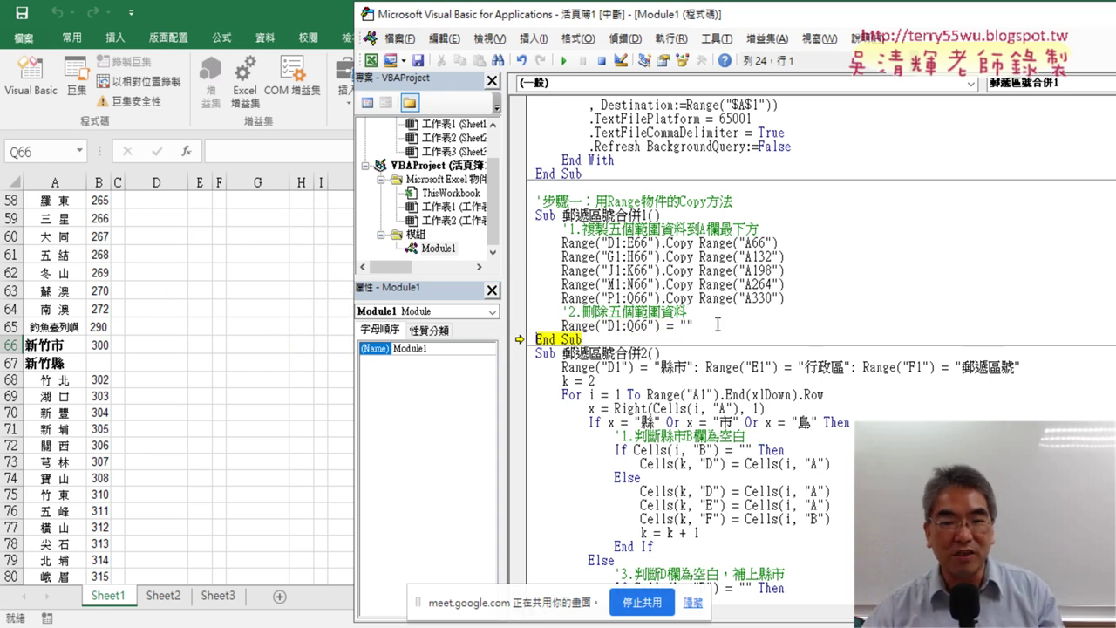
{"action": "left_click_drag", "start_coordinate": [695, 326], "coordinate": [670, 328]}
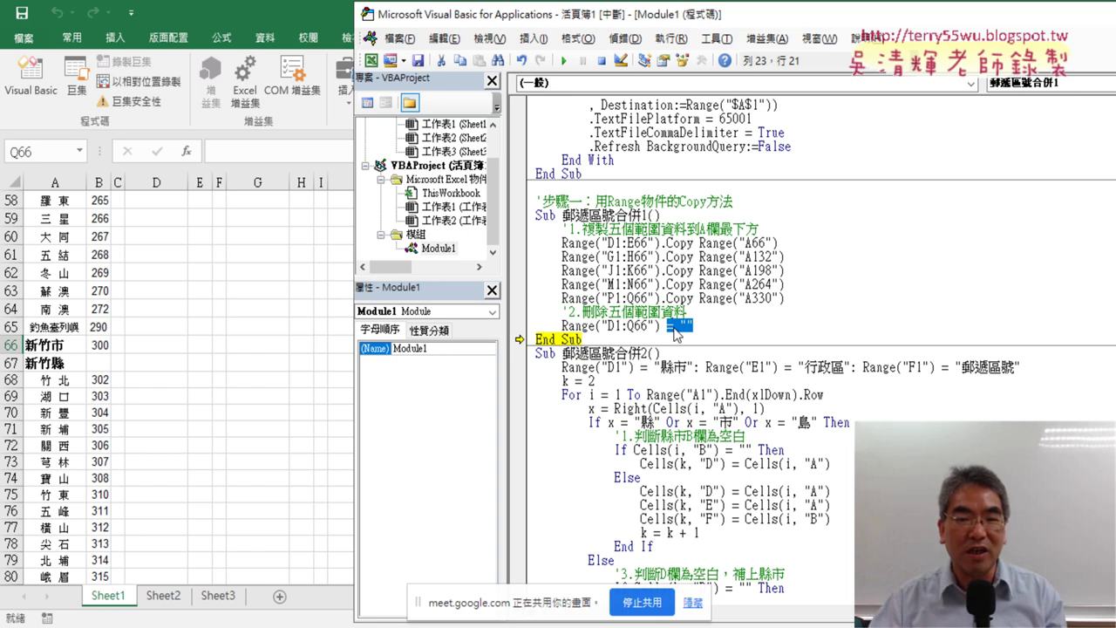
{"action": "left_click", "coordinate": [215, 273]}
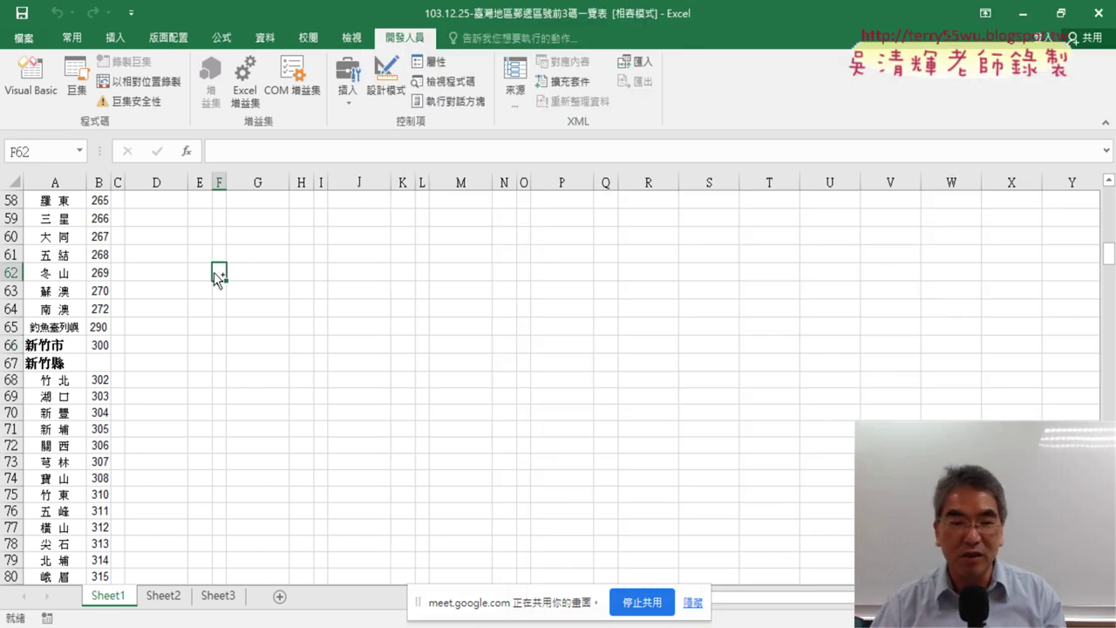
{"action": "key", "text": "ctrl+Up"}
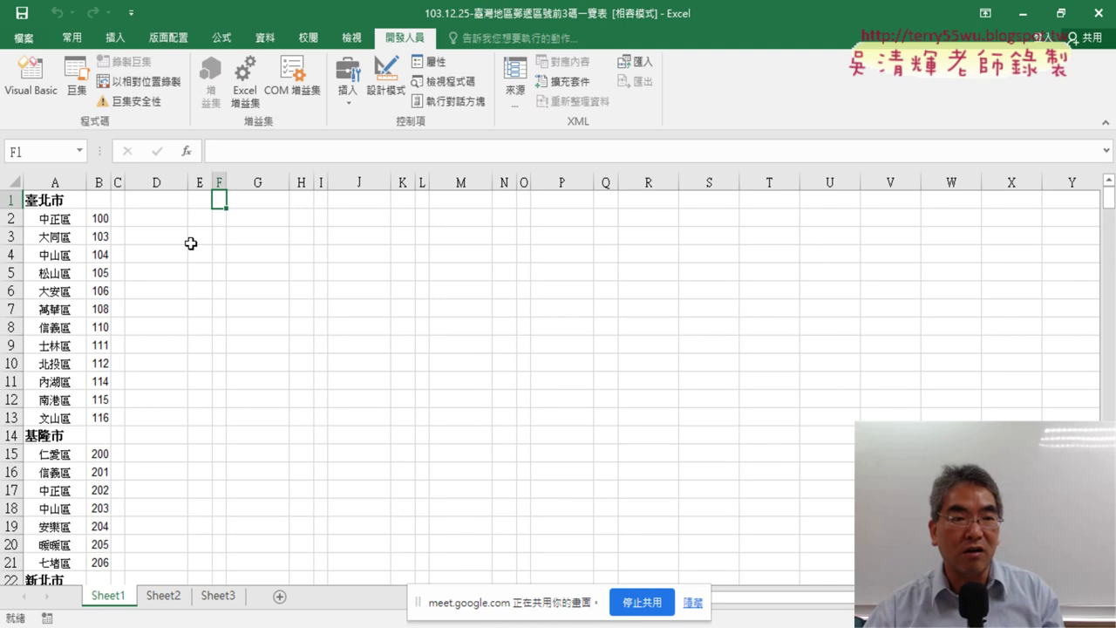
{"action": "left_click", "coordinate": [32, 78]}
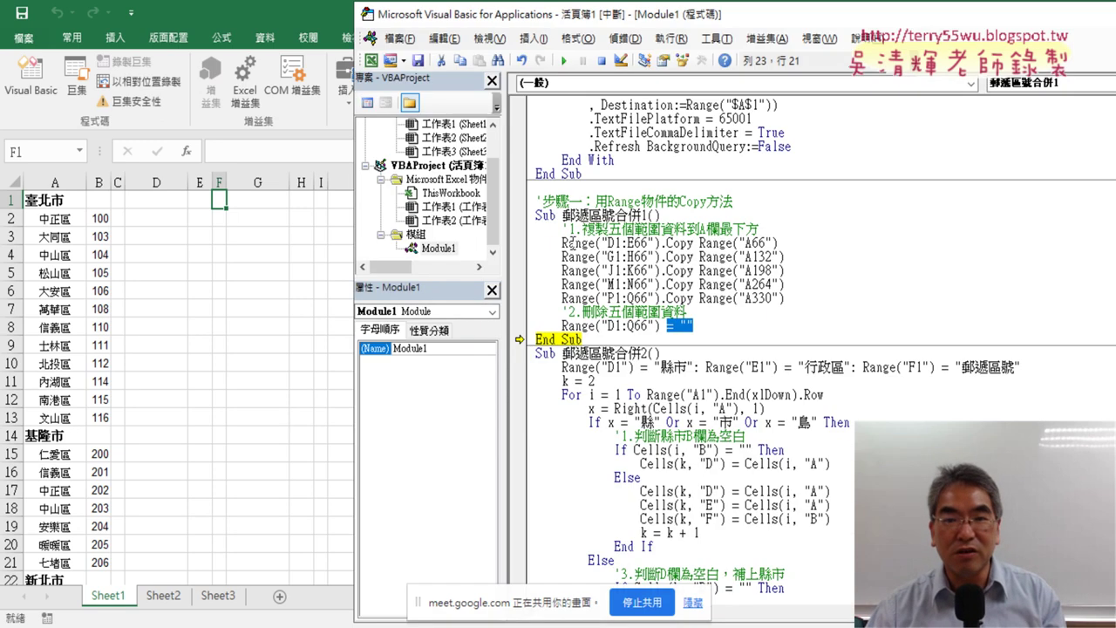
{"action": "left_click_drag", "start_coordinate": [563, 244], "coordinate": [695, 244]}
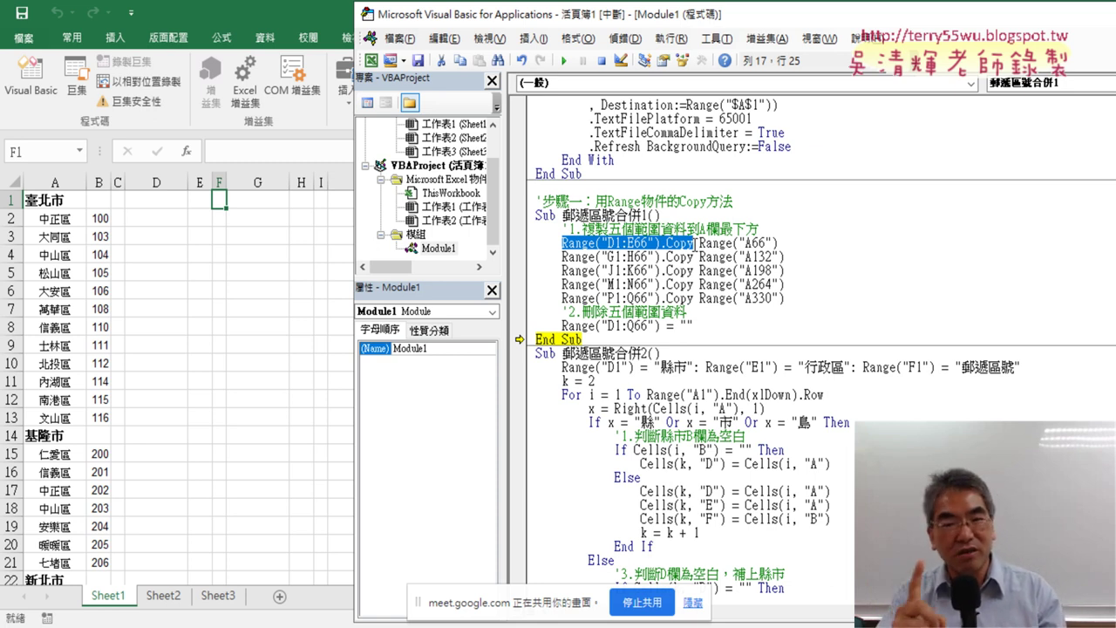
Highlight the .Copy method and destination rows 66 and 132 in the code, then view the worksheet.
{"action": "left_click", "coordinate": [693, 245]}
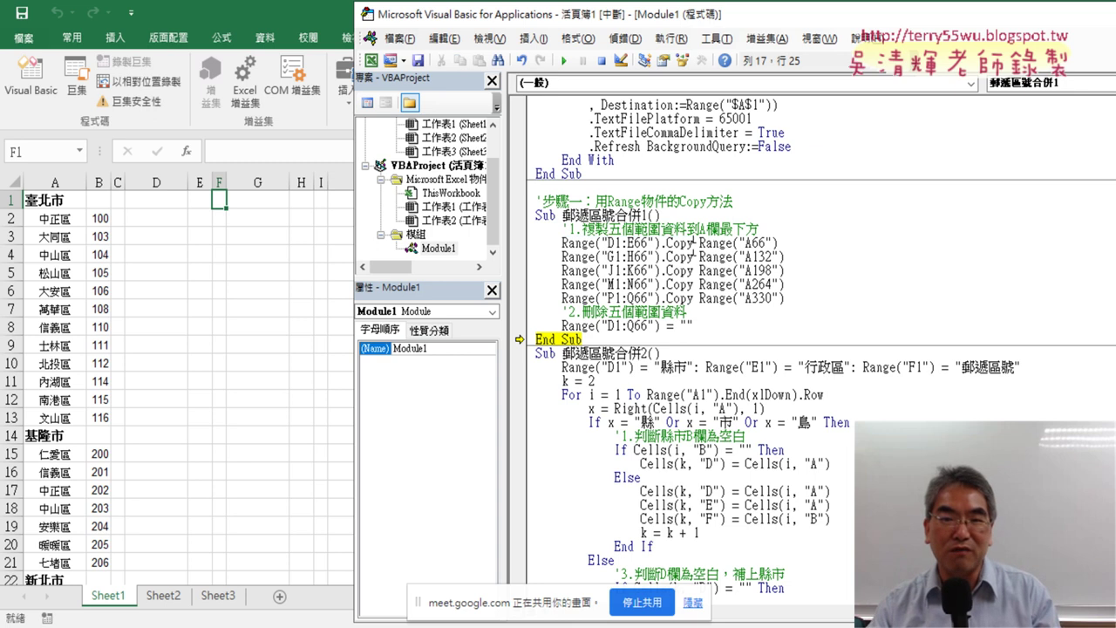
{"action": "left_click_drag", "start_coordinate": [661, 245], "coordinate": [694, 244]}
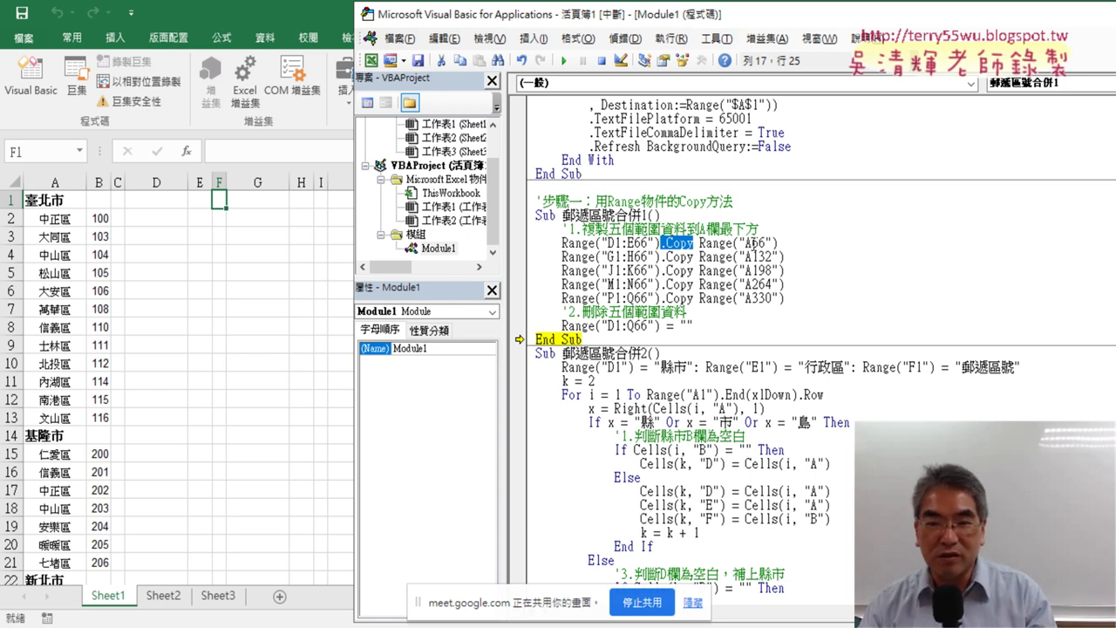
{"action": "left_click_drag", "start_coordinate": [753, 243], "coordinate": [766, 244]}
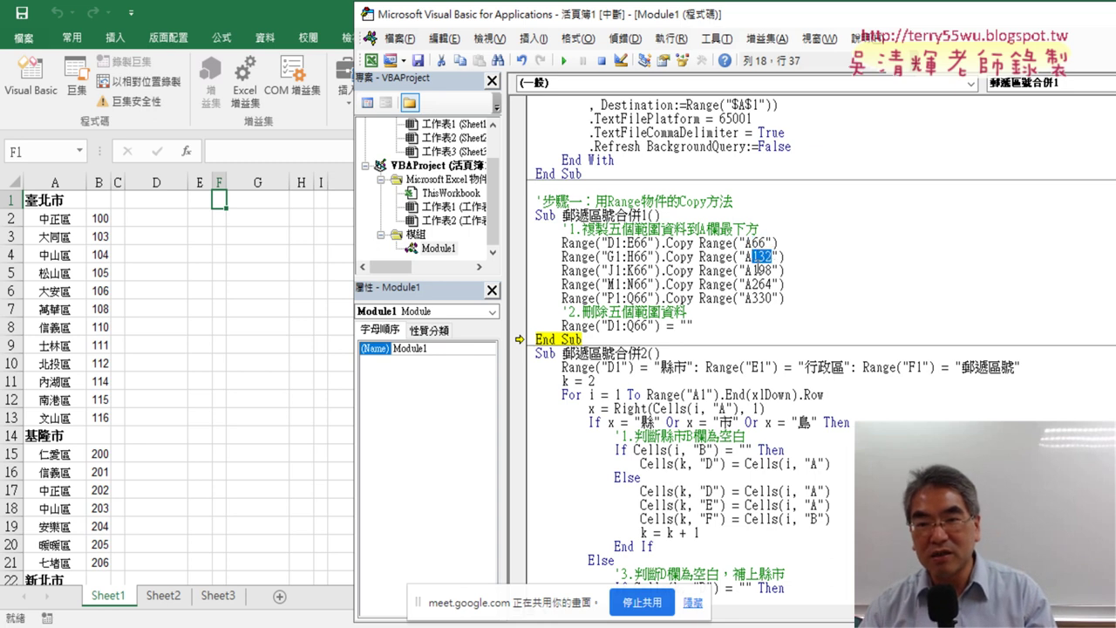
{"action": "left_click_drag", "start_coordinate": [753, 271], "coordinate": [772, 298]}
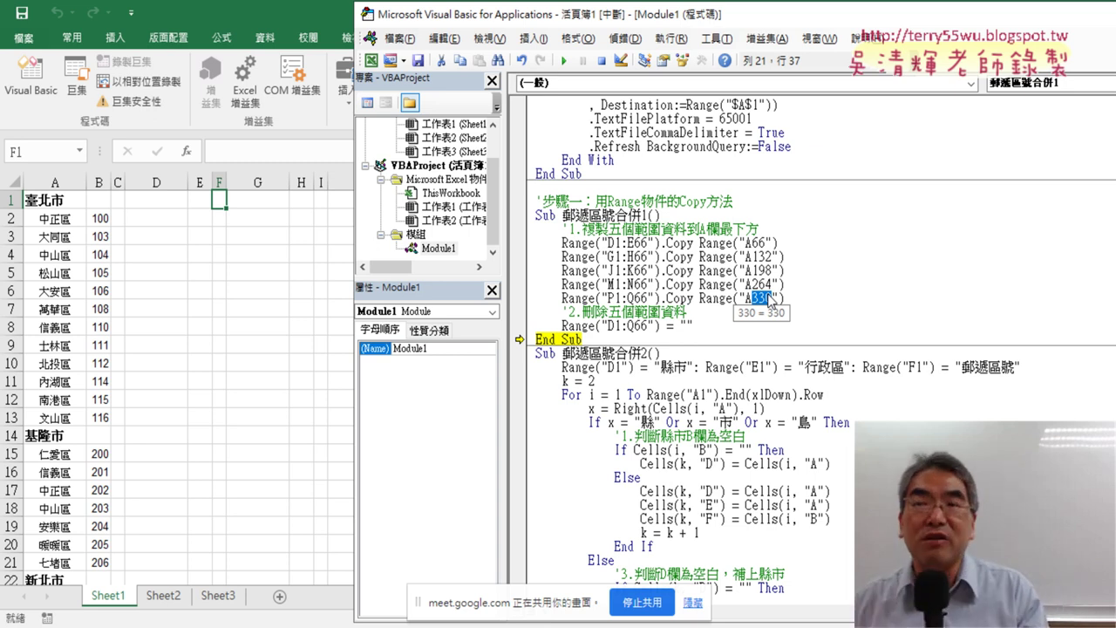
{"action": "left_click_drag", "start_coordinate": [766, 243], "coordinate": [752, 256]}
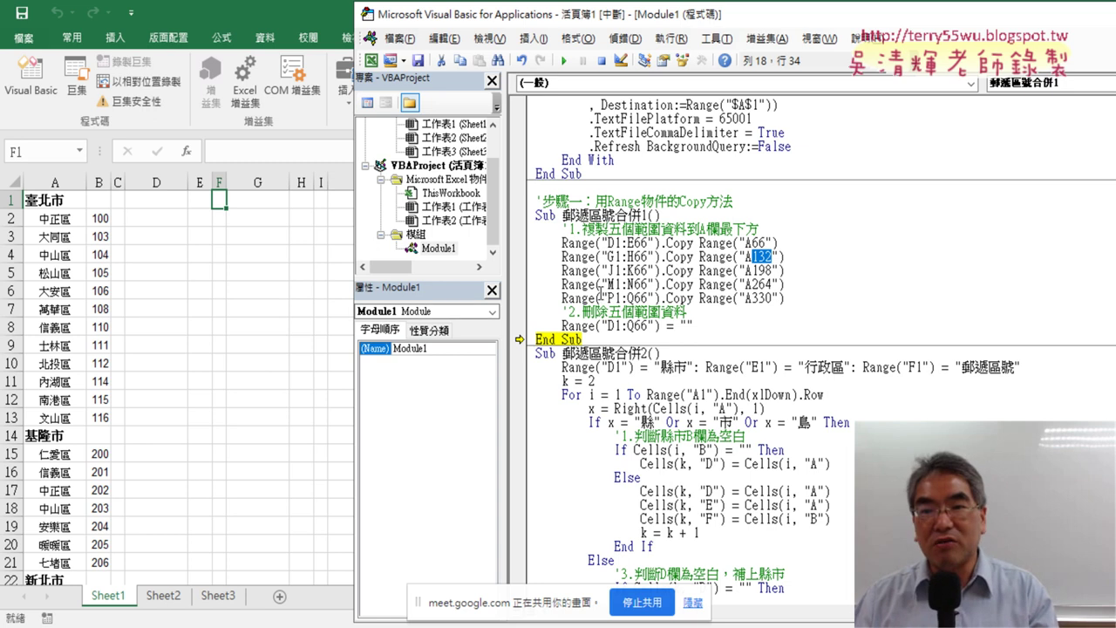
{"action": "left_click_drag", "start_coordinate": [755, 244], "coordinate": [766, 244]}
{"action": "mouse_move", "coordinate": [761, 244]}
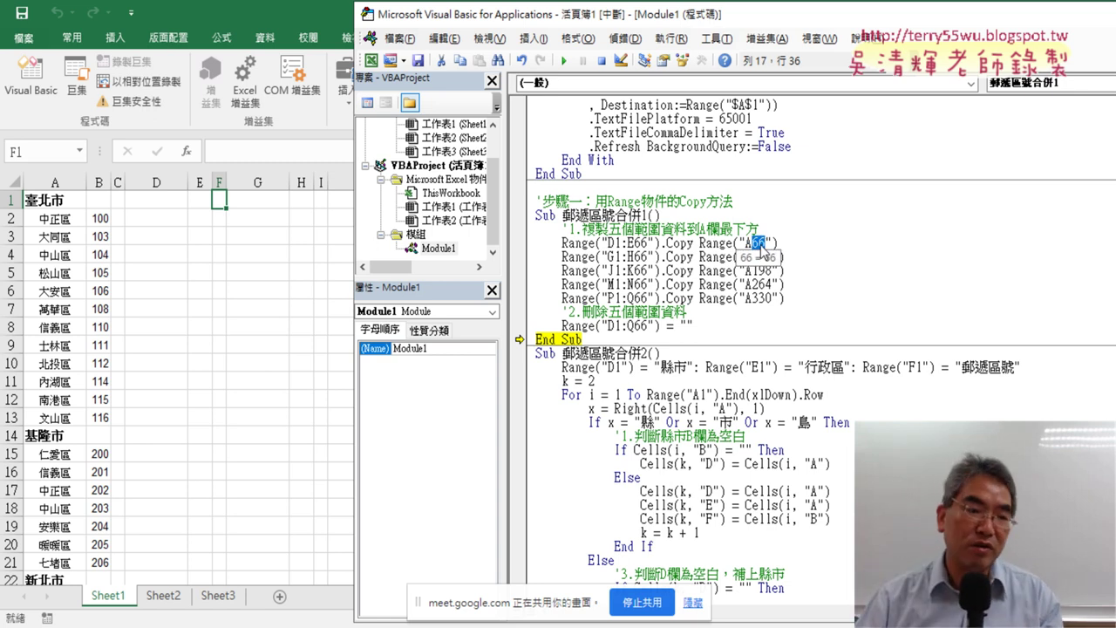
{"action": "left_click", "coordinate": [64, 199]}
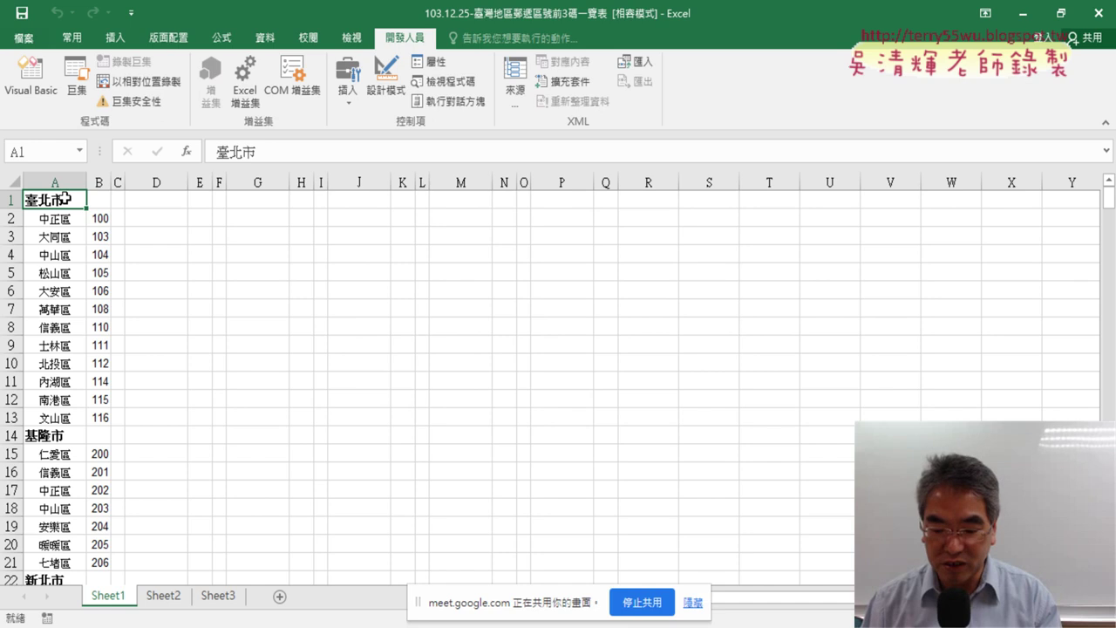
Jump from A1 to the stacked list's last filled cell, A389.
{"action": "key", "text": "ctrl+Down"}
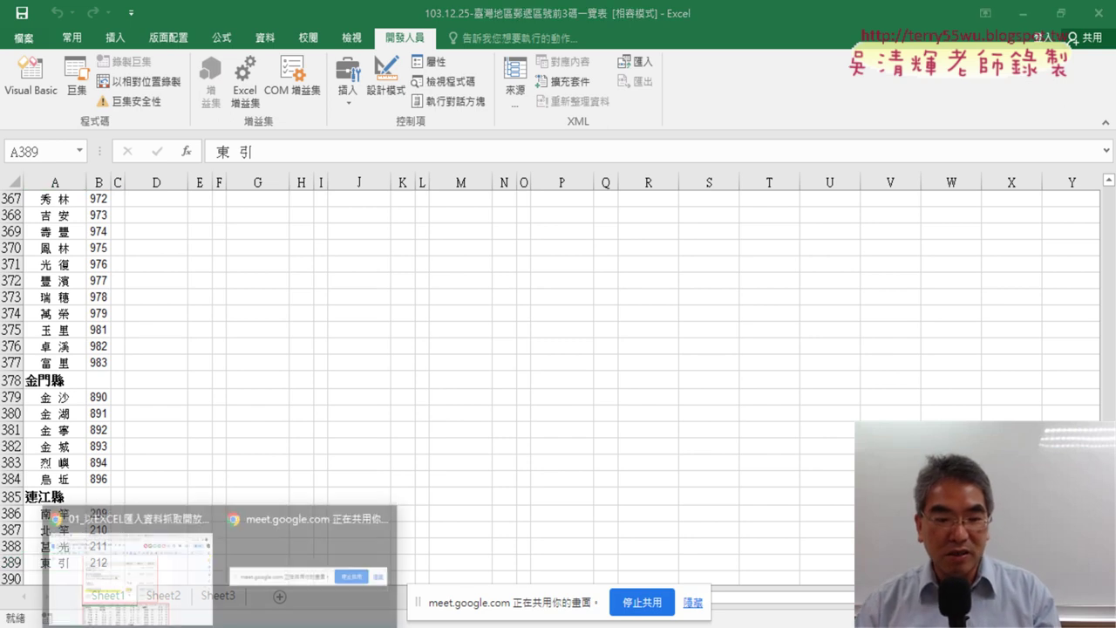
{"action": "left_click", "coordinate": [140, 523]}
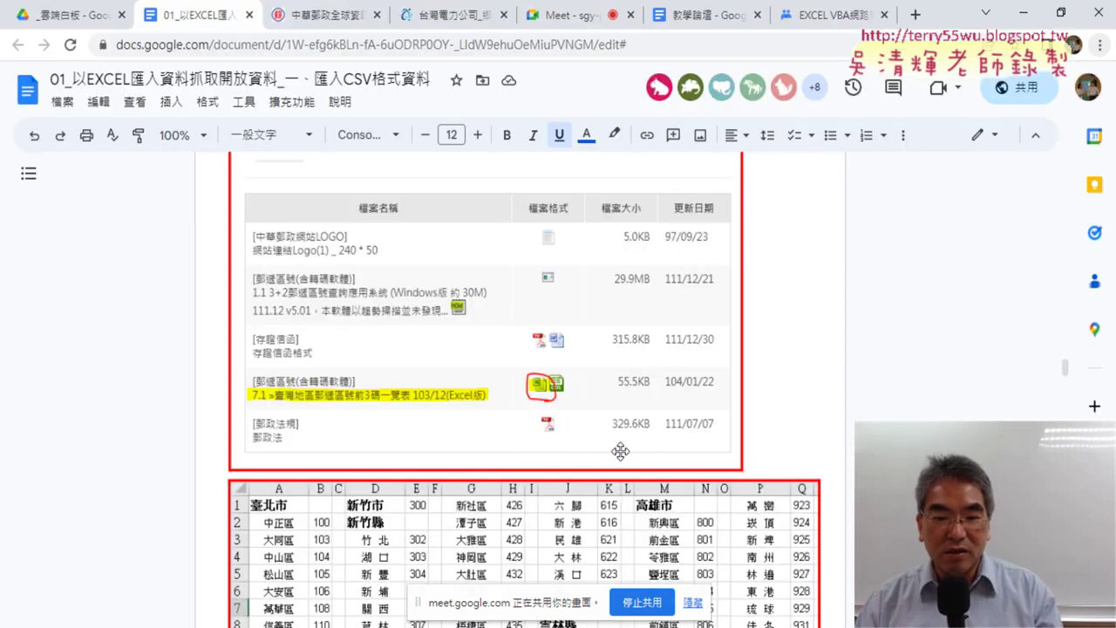
Select the Sub 郵遞區號合併1 code in the notes, then follow the post.gov.tw download link.
{"action": "scroll", "coordinate": [621, 450], "scroll_direction": "down", "scroll_amount": 3}
{"action": "scroll", "coordinate": [624, 448], "scroll_direction": "down", "scroll_amount": 4}
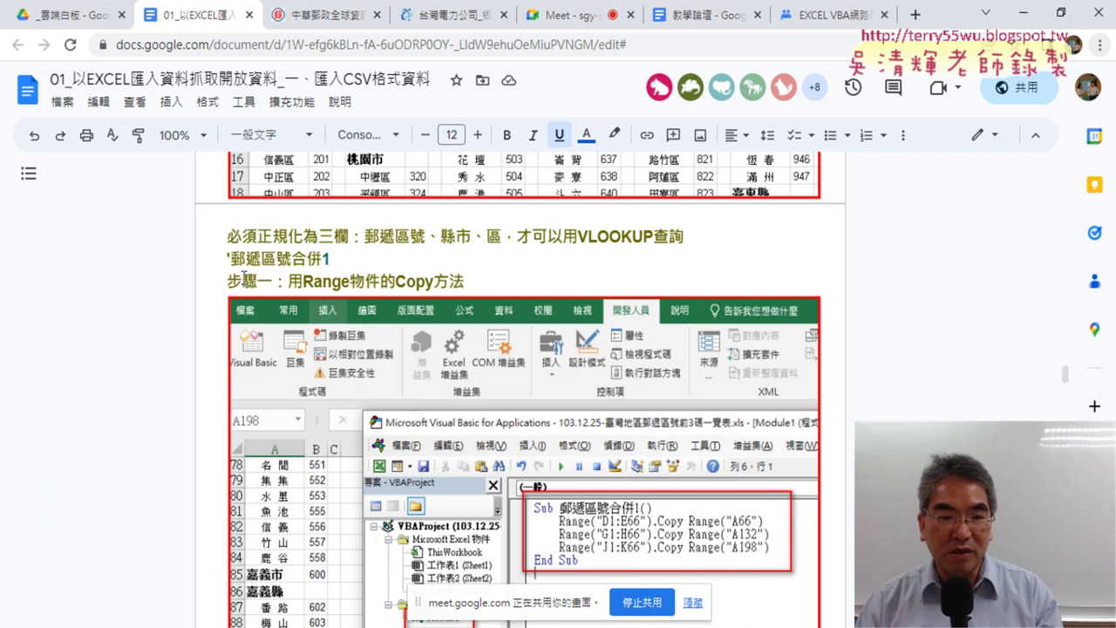
{"action": "scroll", "coordinate": [480, 351], "scroll_direction": "down", "scroll_amount": 5}
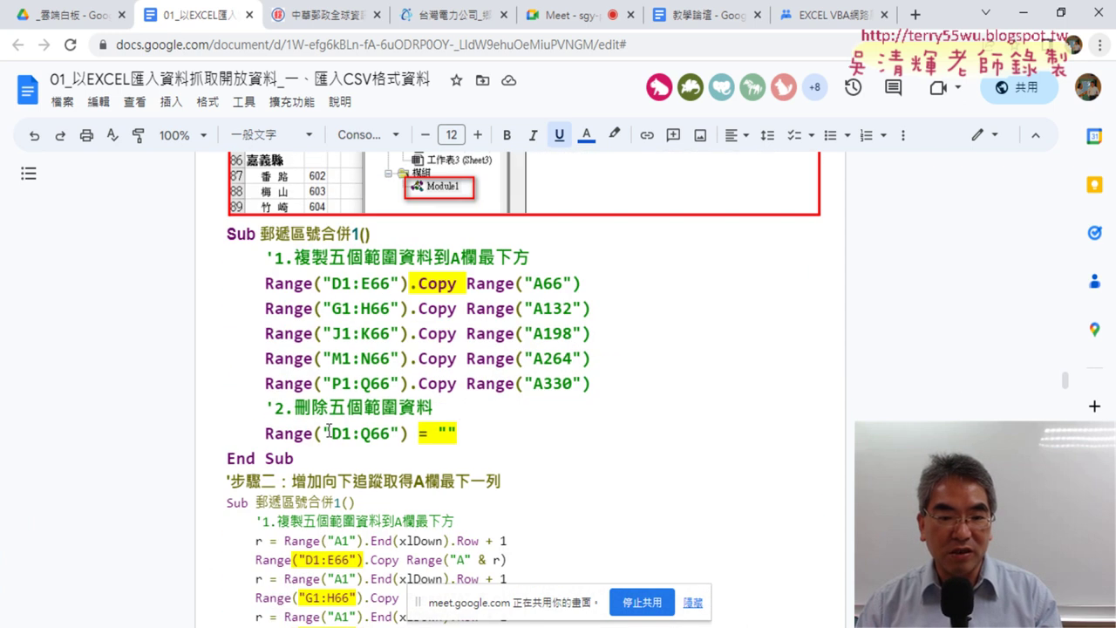
{"action": "left_click_drag", "start_coordinate": [295, 460], "coordinate": [228, 234]}
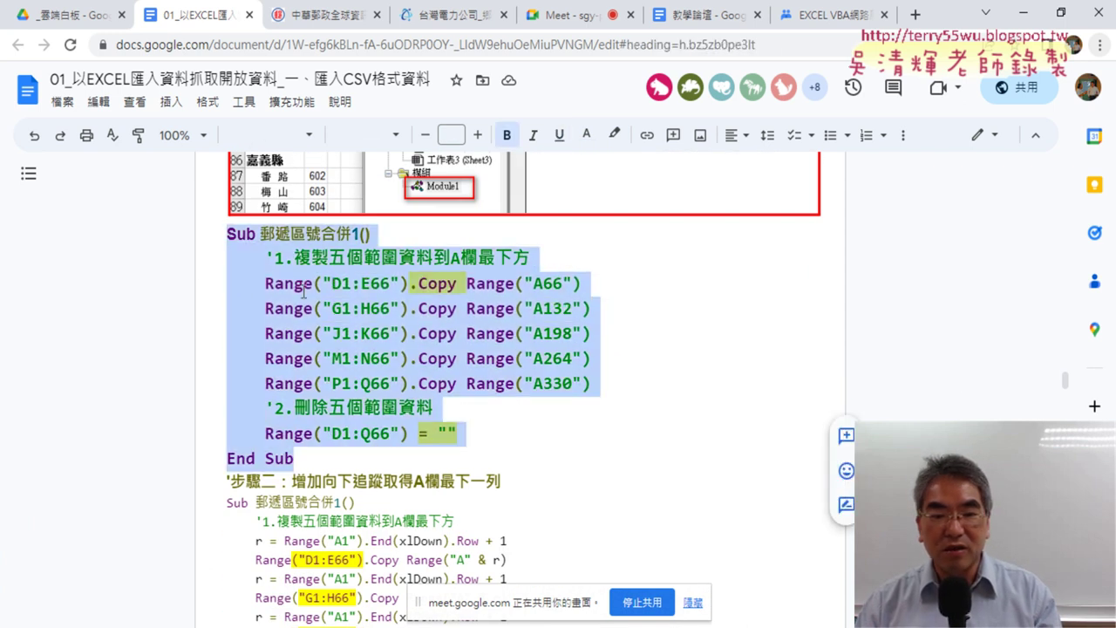
{"action": "scroll", "coordinate": [453, 357], "scroll_direction": "down", "scroll_amount": 3}
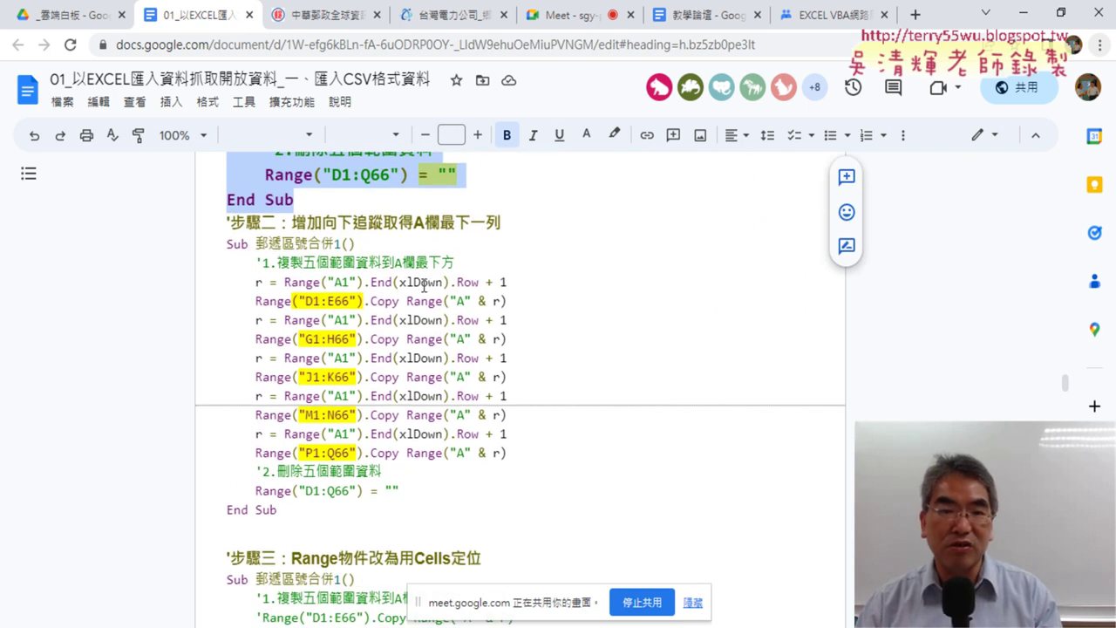
{"action": "scroll", "coordinate": [547, 287], "scroll_direction": "up", "scroll_amount": 7}
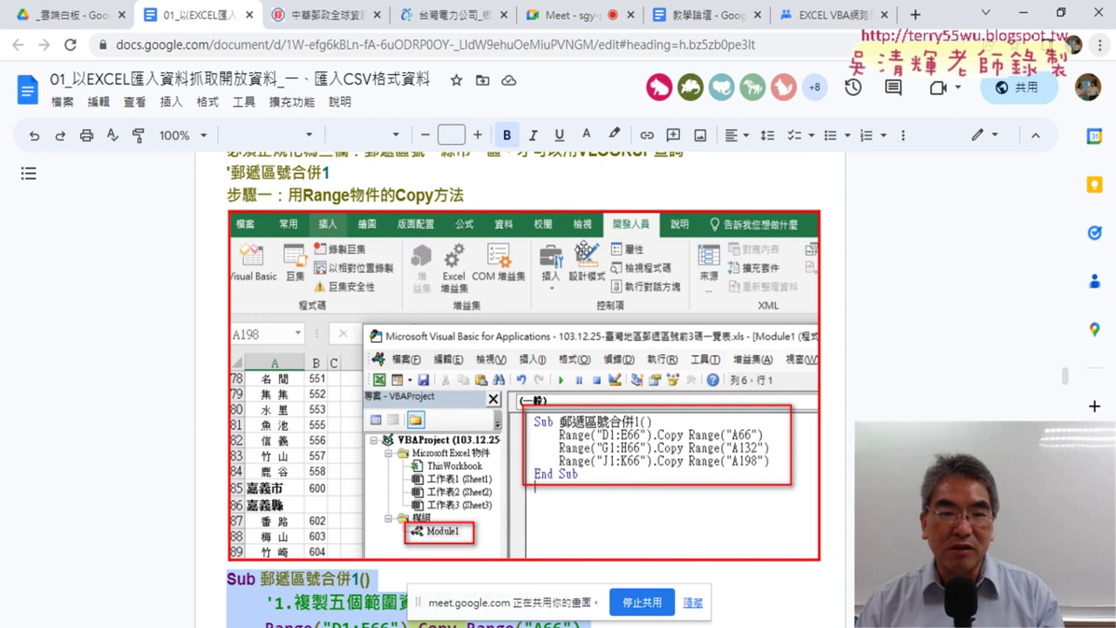
{"action": "scroll", "coordinate": [582, 250], "scroll_direction": "up", "scroll_amount": 1}
{"action": "scroll", "coordinate": [582, 251], "scroll_direction": "up", "scroll_amount": 2}
{"action": "scroll", "coordinate": [582, 250], "scroll_direction": "up", "scroll_amount": 3}
{"action": "scroll", "coordinate": [582, 250], "scroll_direction": "up", "scroll_amount": 1}
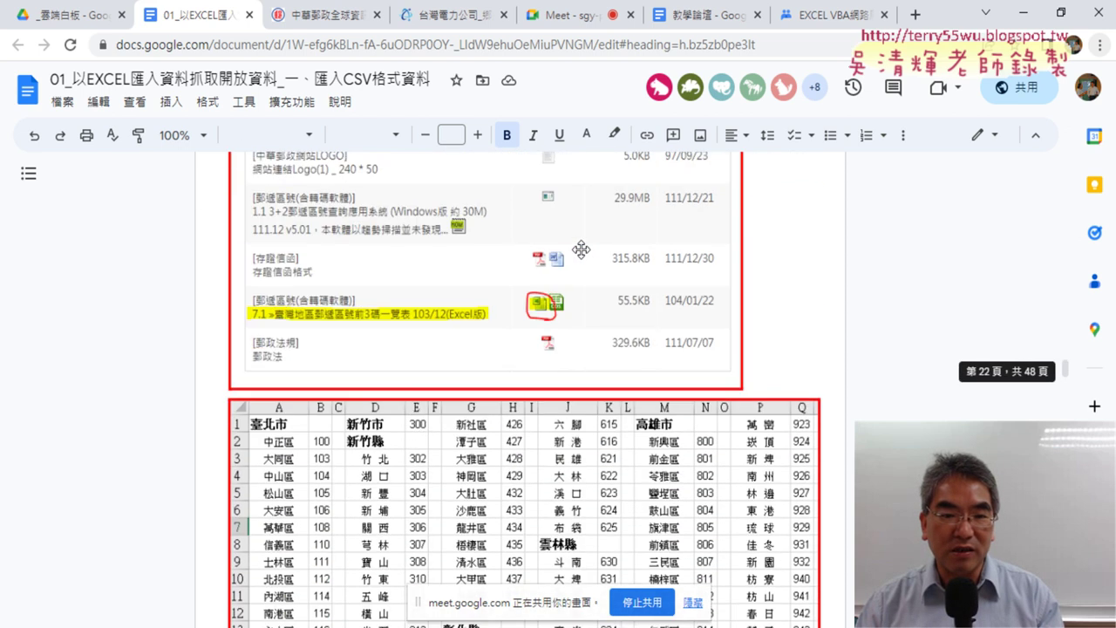
{"action": "scroll", "coordinate": [576, 252], "scroll_direction": "up", "scroll_amount": 3}
{"action": "left_click", "coordinate": [482, 288]}
Download the 103/12 xls of 7.1 臺灣地區郵遞區號前3碼一覽表 from 熱門下載.
{"action": "left_click", "coordinate": [378, 307]}
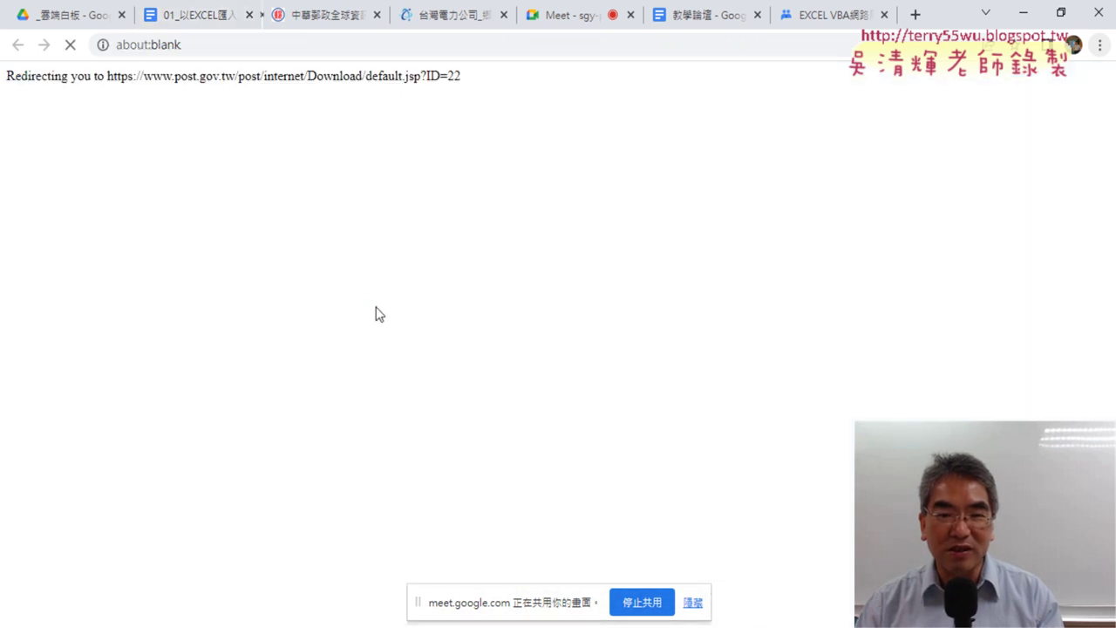
{"action": "scroll", "coordinate": [598, 403], "scroll_direction": "down", "scroll_amount": 4}
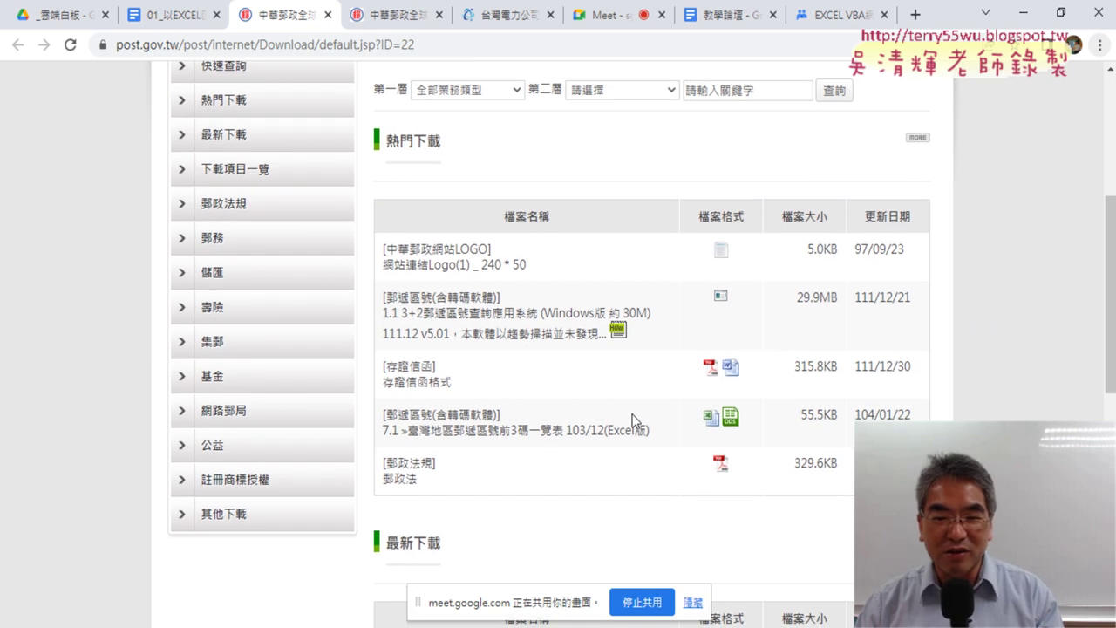
{"action": "left_click", "coordinate": [711, 421]}
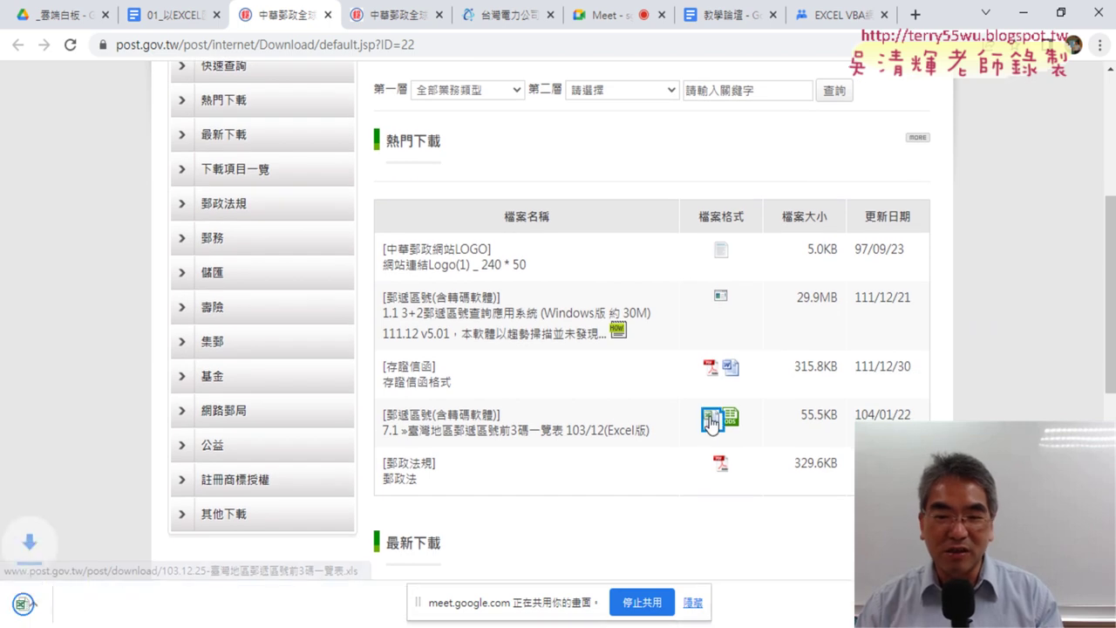
{"action": "left_click", "coordinate": [341, 621]}
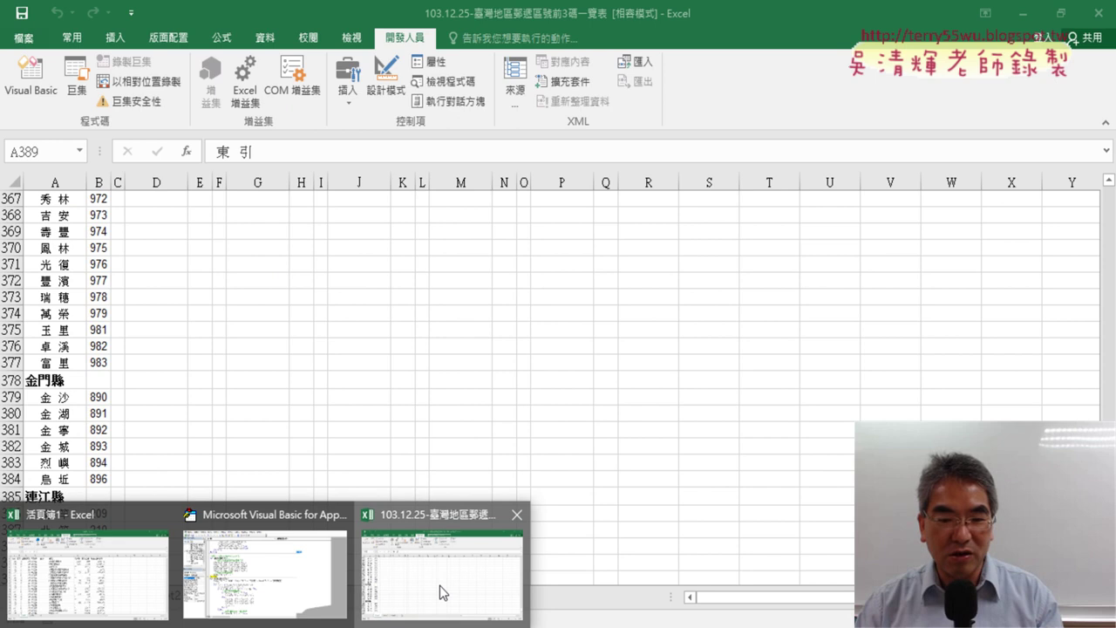
Close the processed postal-code workbook without saving (不要儲存).
{"action": "left_click", "coordinate": [440, 585]}
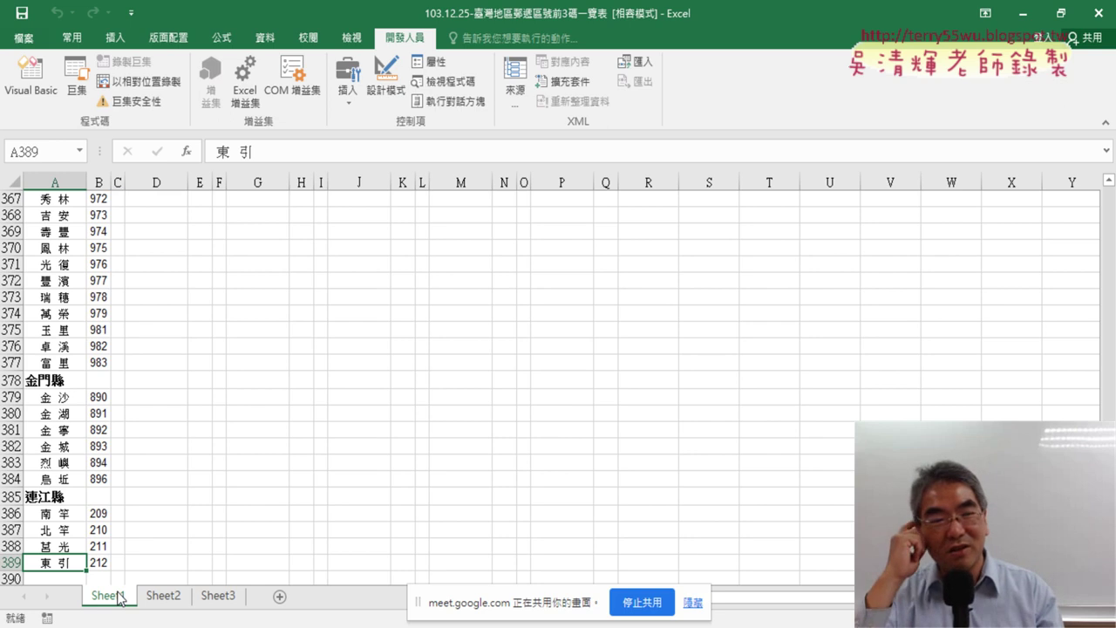
{"action": "left_click", "coordinate": [1099, 13]}
{"action": "left_click", "coordinate": [554, 366]}
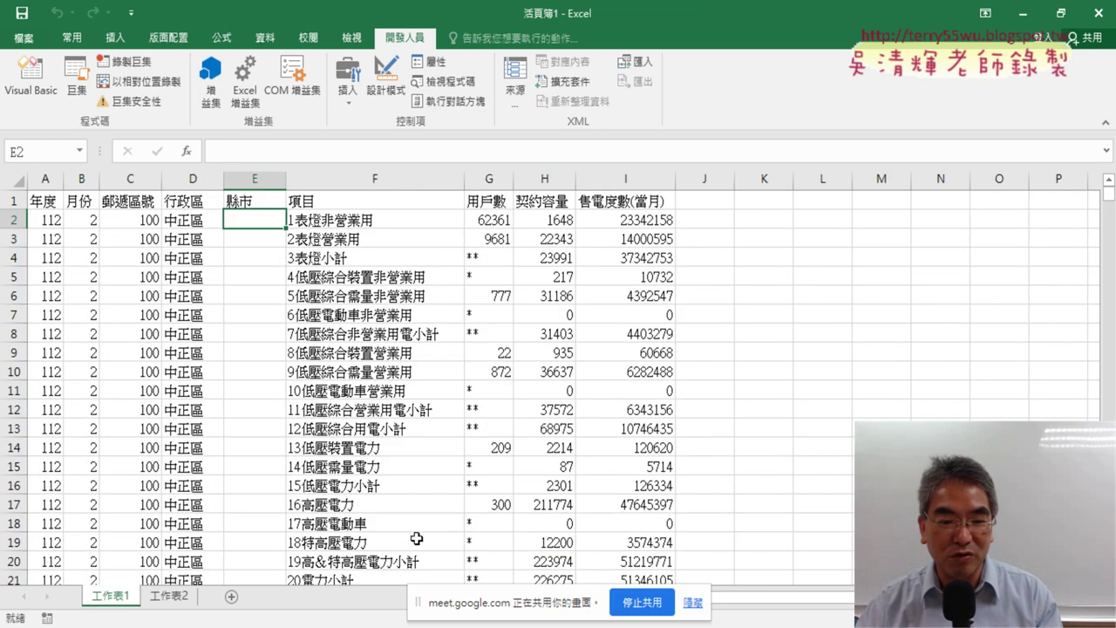
Open the freshly downloaded postal-code xls from Chrome's download bar.
{"action": "left_click", "coordinate": [175, 590]}
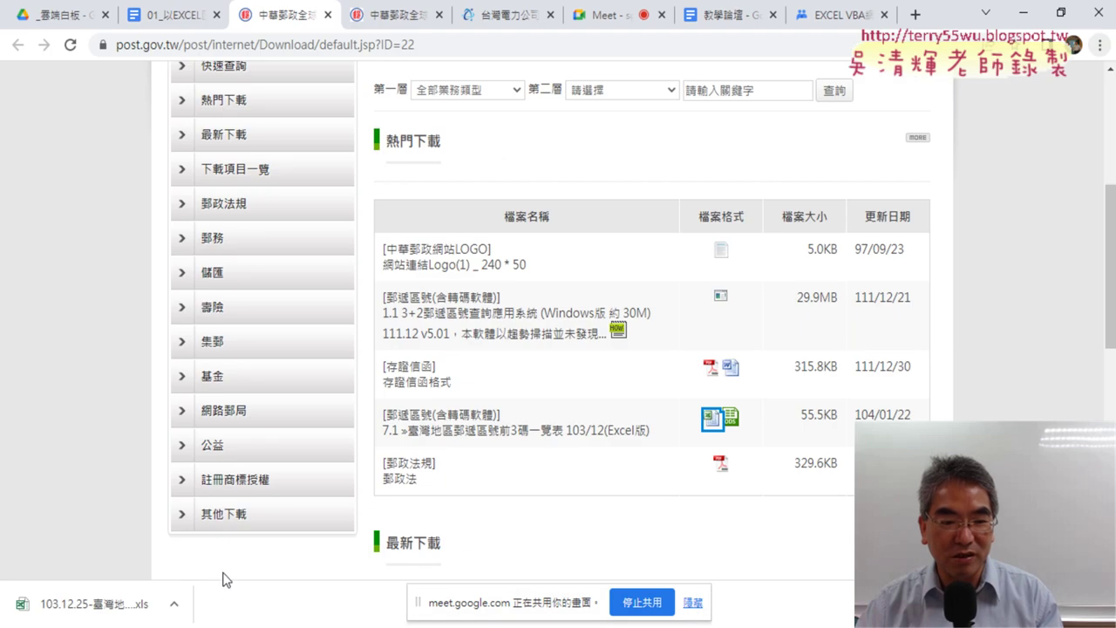
{"action": "left_click", "coordinate": [174, 604]}
{"action": "left_click", "coordinate": [199, 492]}
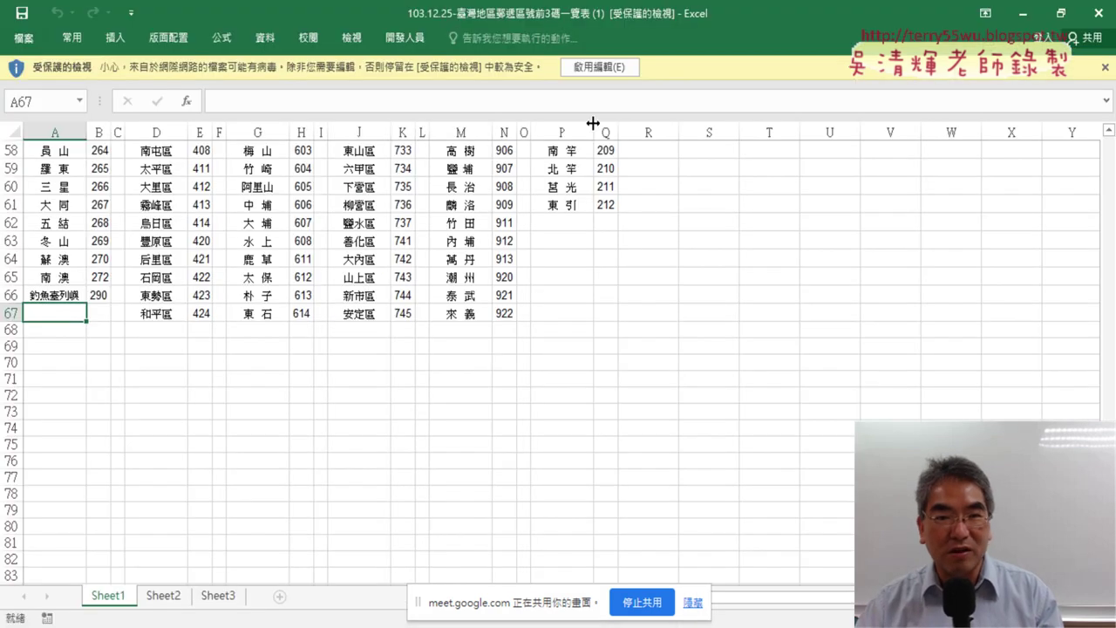
Enable editing on the downloaded workbook and delete its title row 1.
{"action": "left_click", "coordinate": [599, 66]}
{"action": "scroll", "coordinate": [297, 255], "scroll_direction": "up", "scroll_amount": 5}
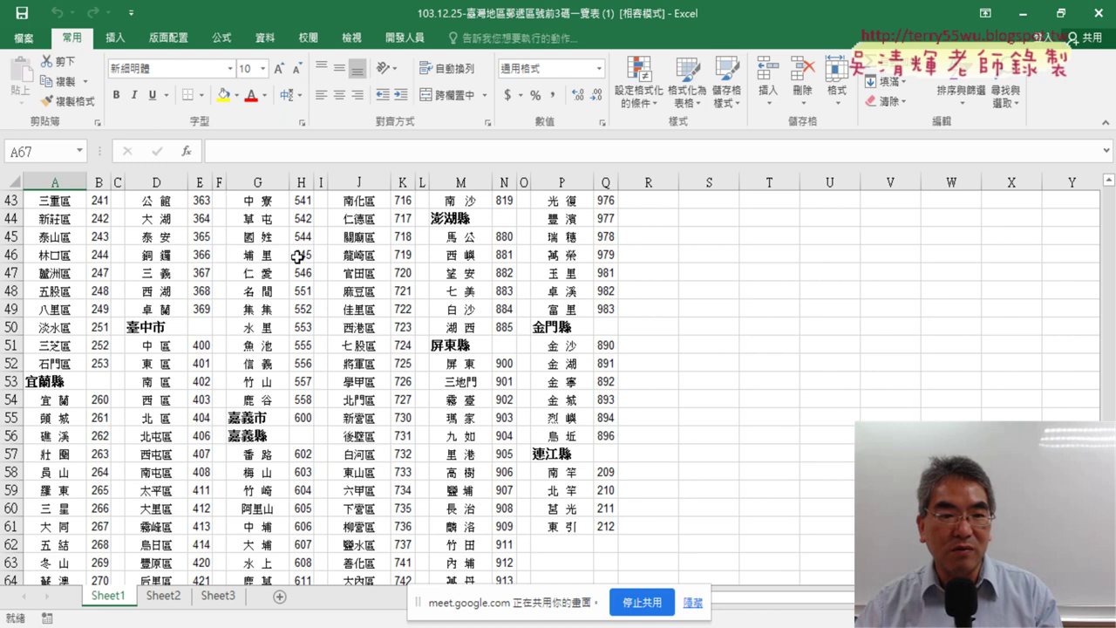
{"action": "scroll", "coordinate": [297, 255], "scroll_direction": "up", "scroll_amount": 12}
{"action": "scroll", "coordinate": [297, 256], "scroll_direction": "up", "scroll_amount": 2}
{"action": "left_click", "coordinate": [12, 210]}
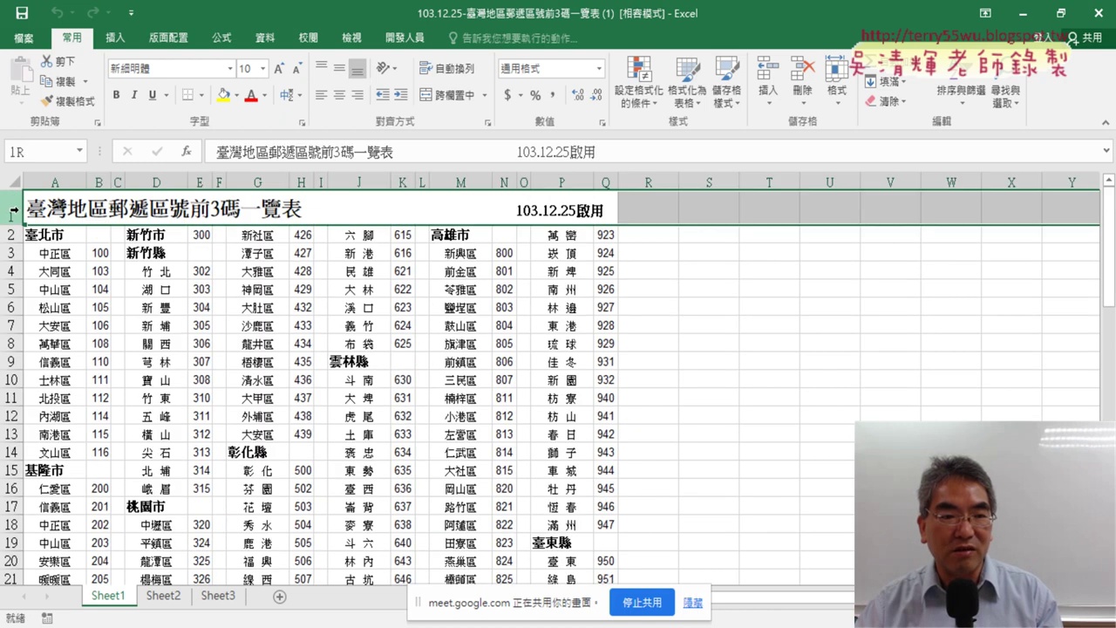
{"action": "right_click", "coordinate": [225, 208]}
{"action": "left_click", "coordinate": [292, 348]}
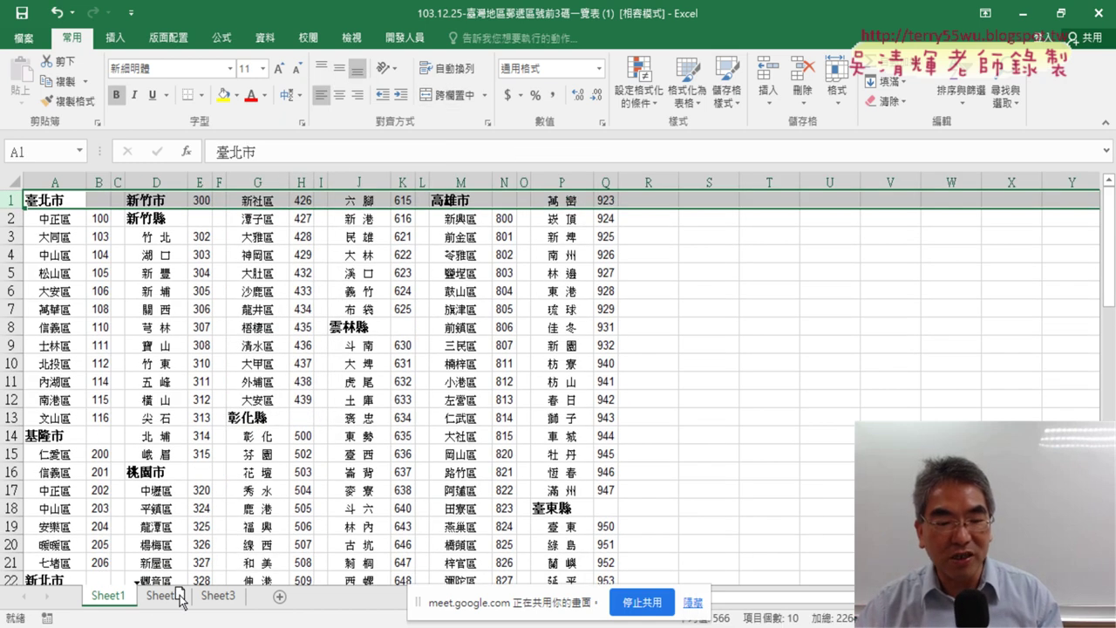
Copy Sheet1 as Sheet1 (2) and bring up the 郵遞區號合併1 macro in Visual Basic.
{"action": "left_click_drag", "start_coordinate": [182, 598], "coordinate": [179, 597]}
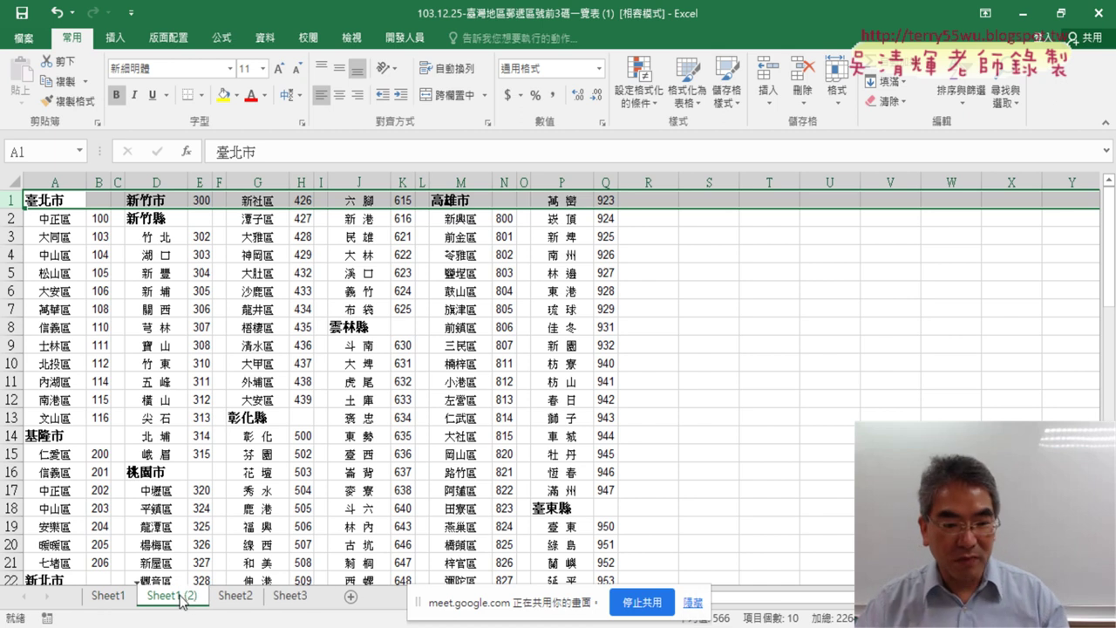
{"action": "left_click", "coordinate": [405, 37]}
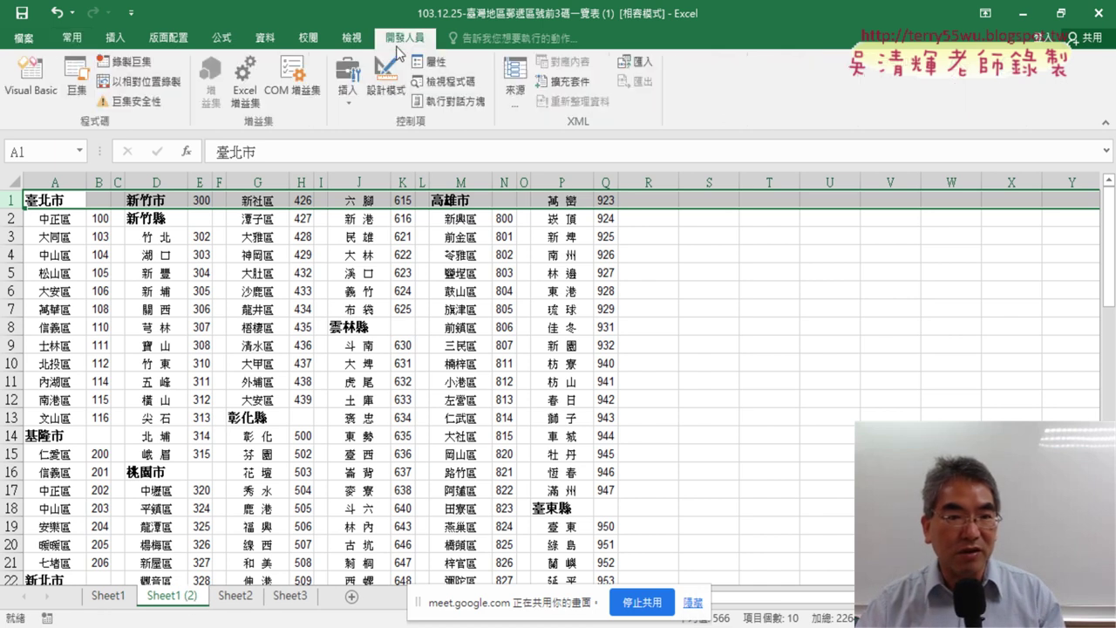
{"action": "left_click", "coordinate": [31, 79]}
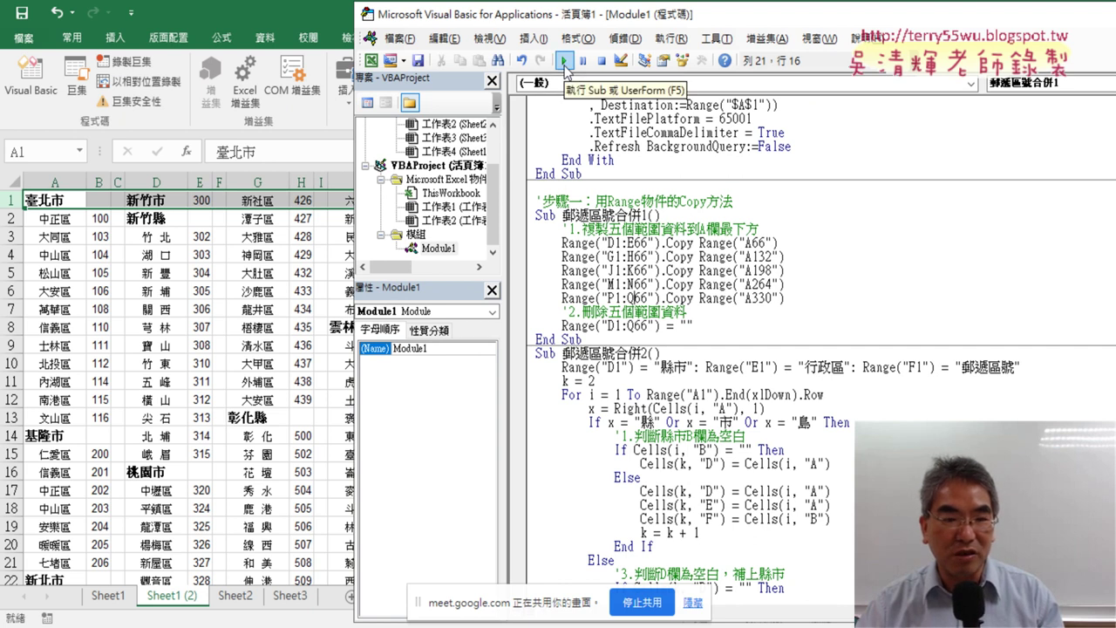
Run 郵遞區號合併1 to stack Sheet1 (2) into columns A–B, then delete that copy and return to Sheet1.
{"action": "left_click", "coordinate": [564, 61]}
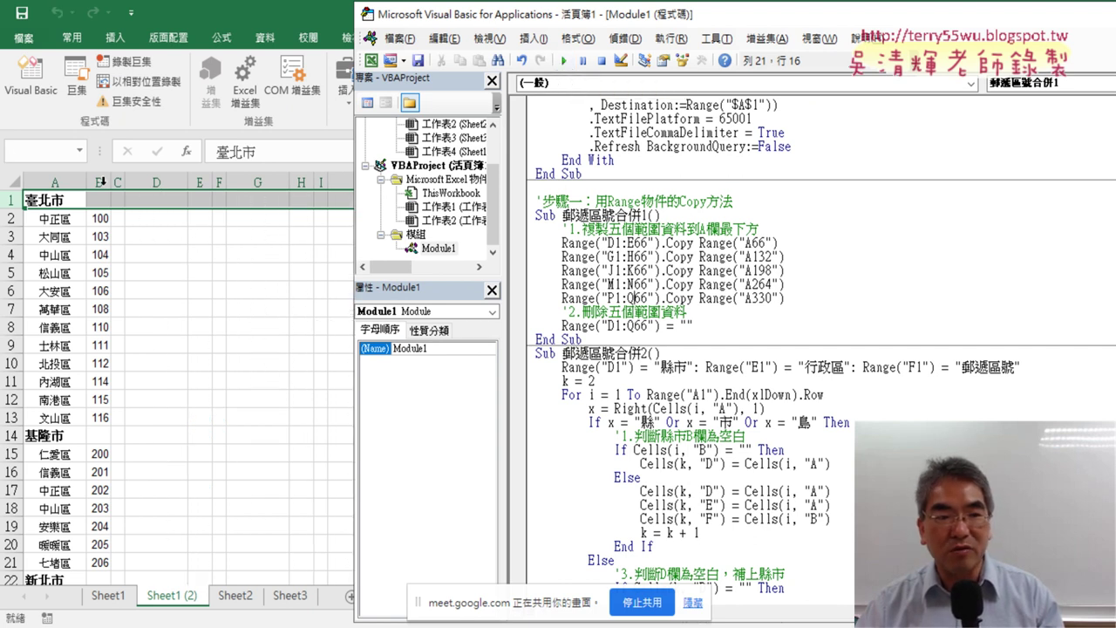
{"action": "left_click", "coordinate": [114, 600]}
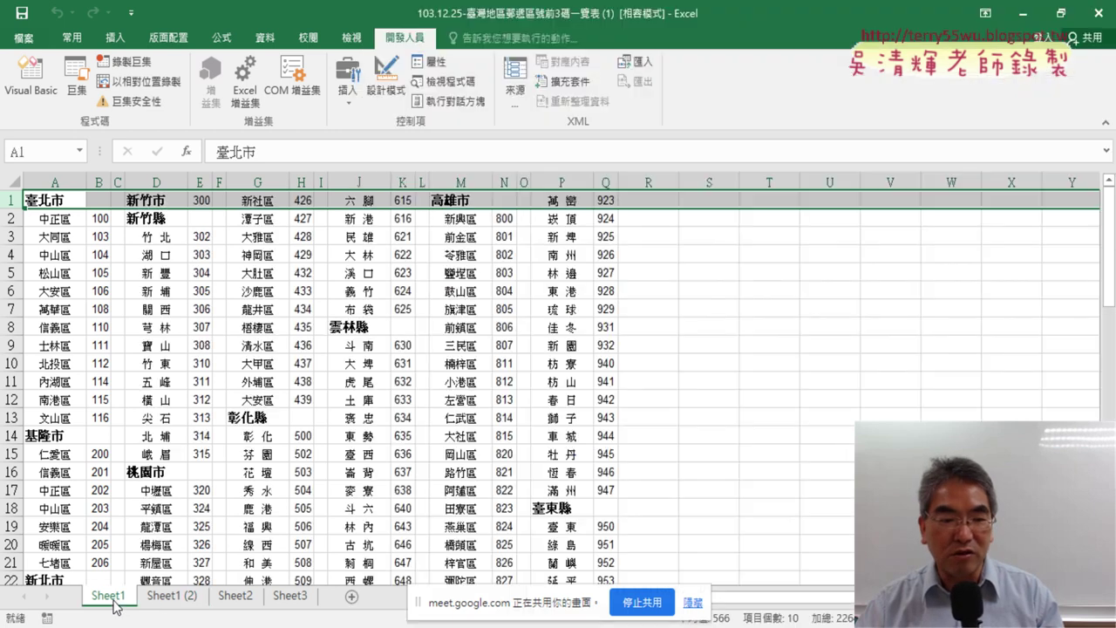
{"action": "right_click", "coordinate": [179, 607]}
{"action": "left_click", "coordinate": [229, 420]}
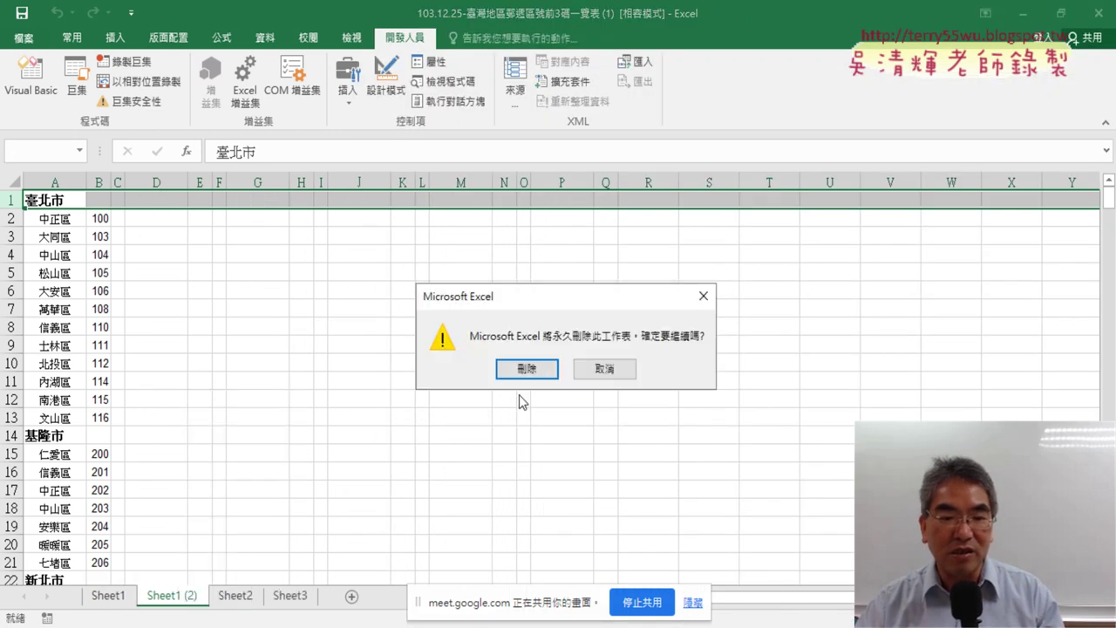
{"action": "left_click", "coordinate": [526, 368]}
{"action": "left_click", "coordinate": [117, 600]}
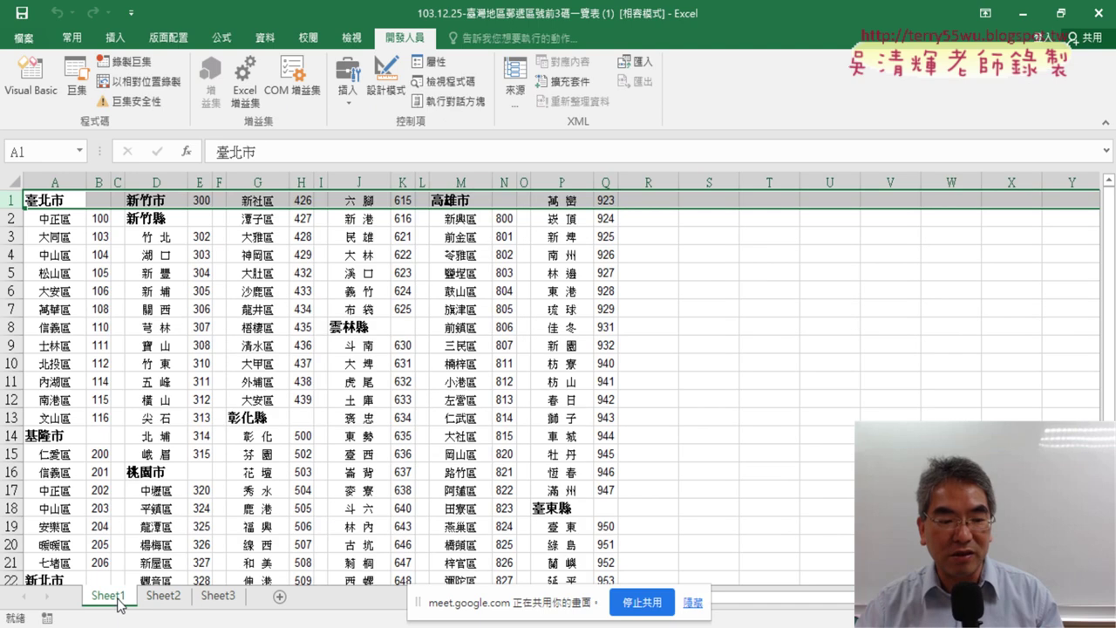